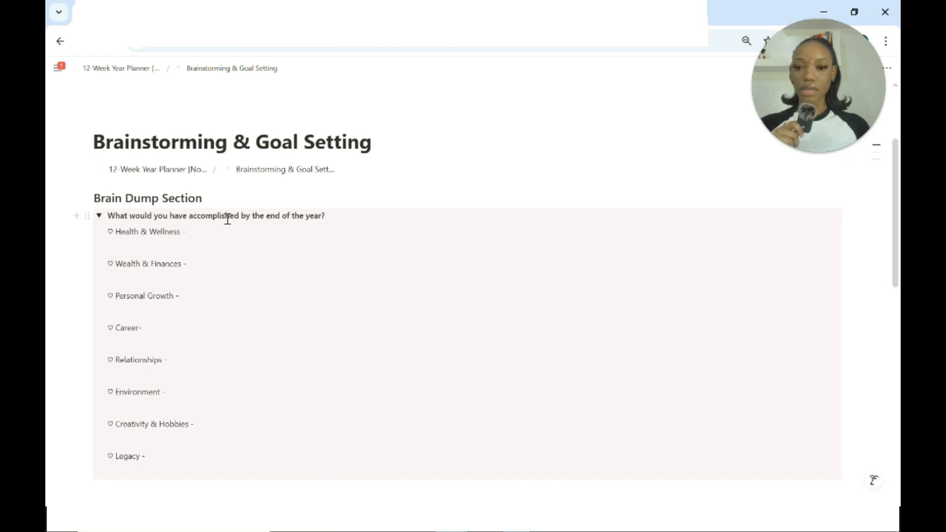
Examine the Brain Dump Section's life-category prompts for year-end accomplishments and the SMART Goals table below it.
scroll(215, 256, down, 1)
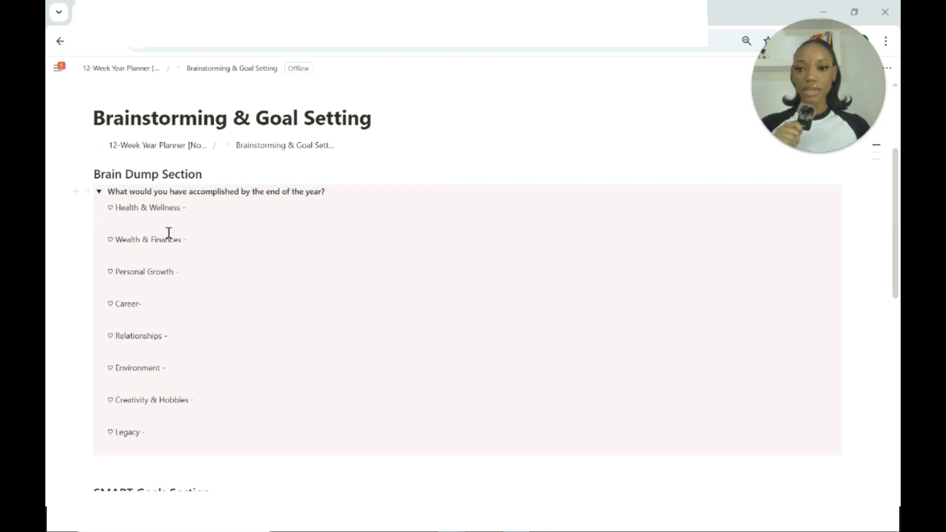
scroll(168, 233, down, 1)
scroll(168, 233, down, 1)
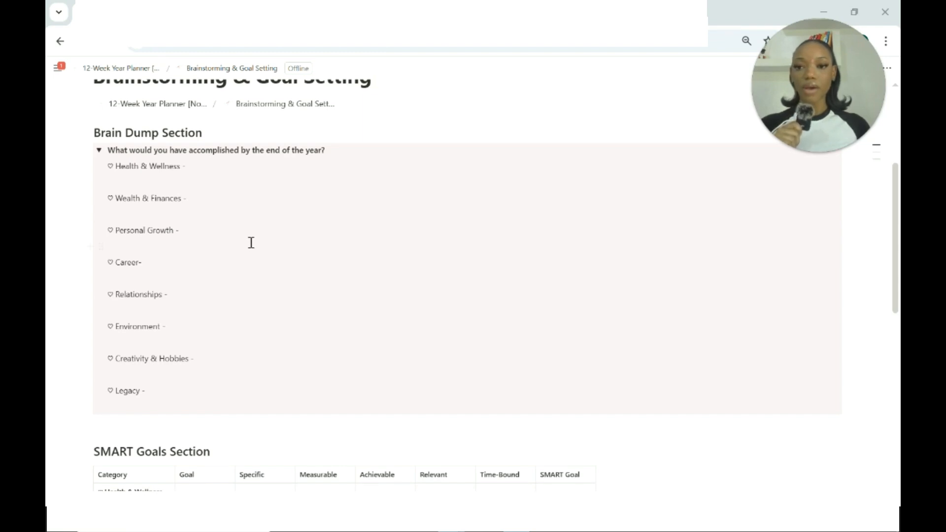
scroll(251, 243, down, 5)
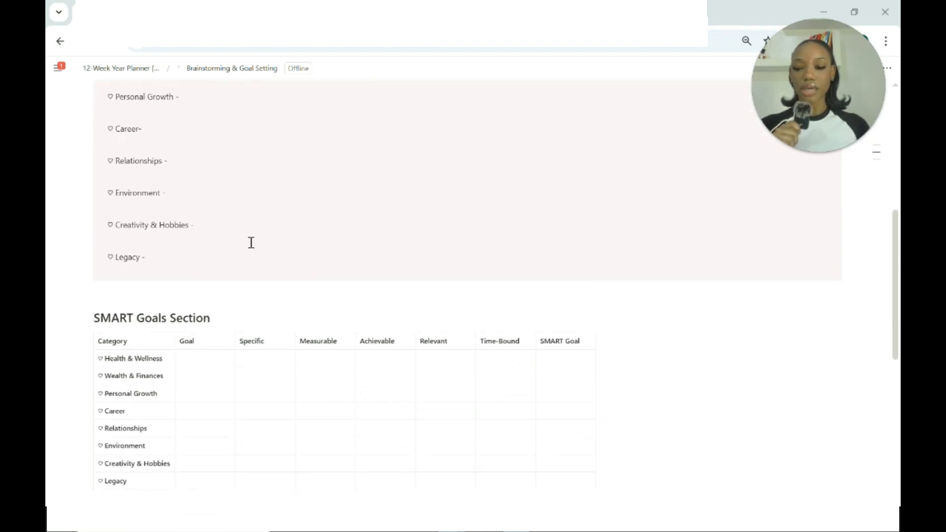
scroll(251, 243, up, 5)
scroll(251, 243, up, 3)
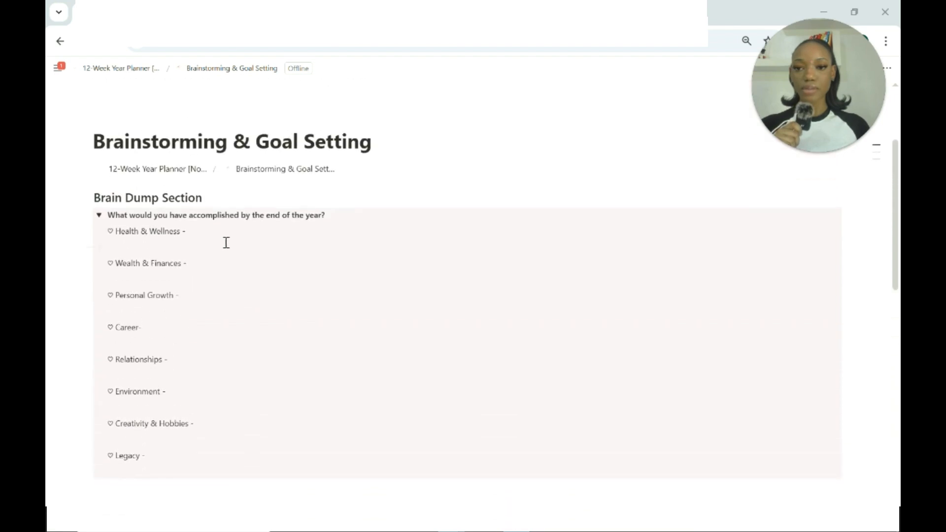
scroll(191, 265, down, 5)
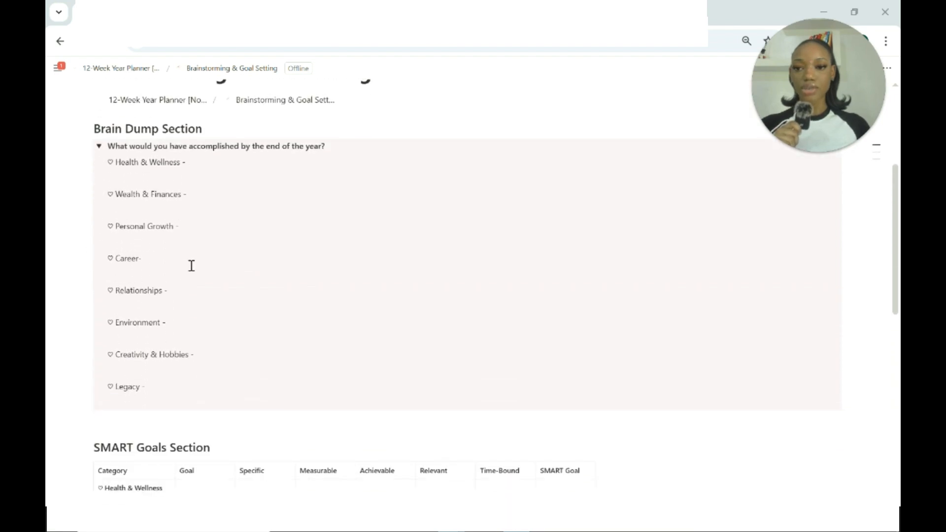
scroll(191, 265, up, 3)
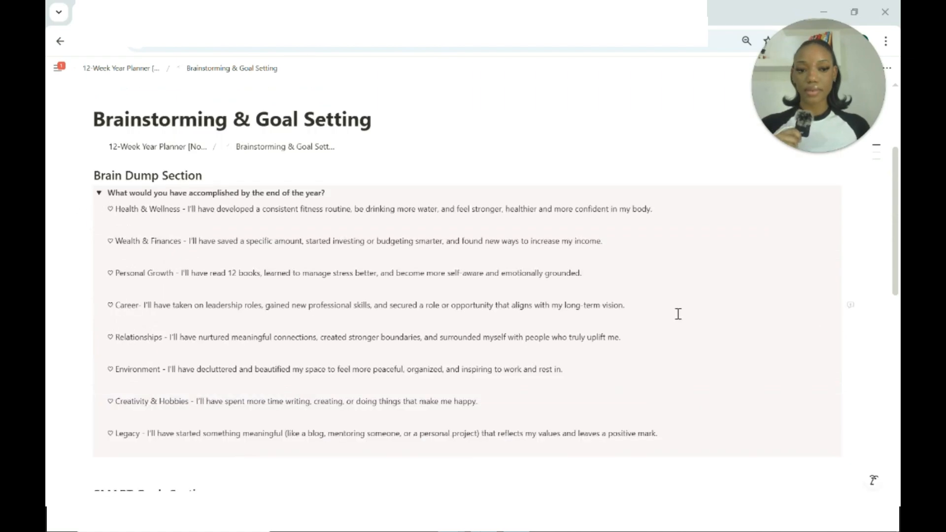
scroll(627, 271, down, 2)
scroll(627, 271, down, 1)
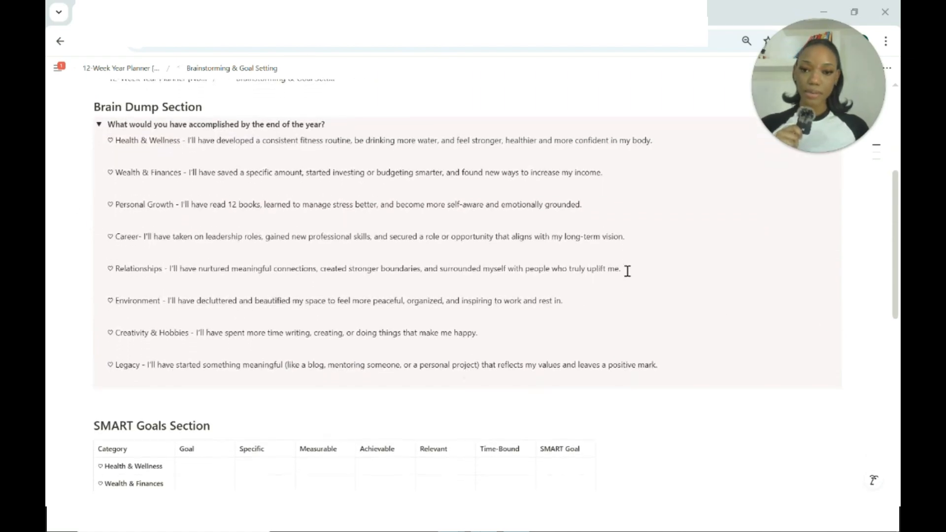
Read the year-end accomplishments written for each life category and compare them with the Goal entries in the SMART Goals table.
scroll(499, 193, down, 1)
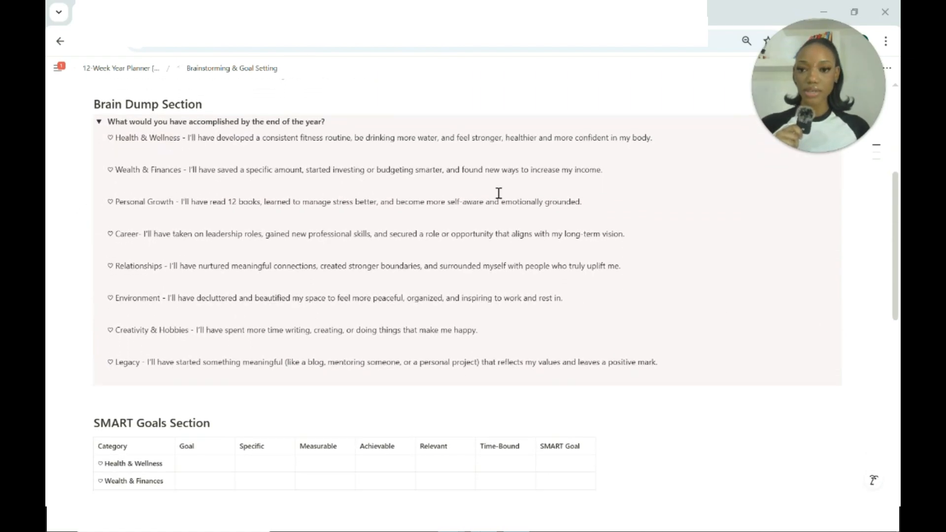
scroll(499, 193, up, 1)
scroll(149, 154, down, 1)
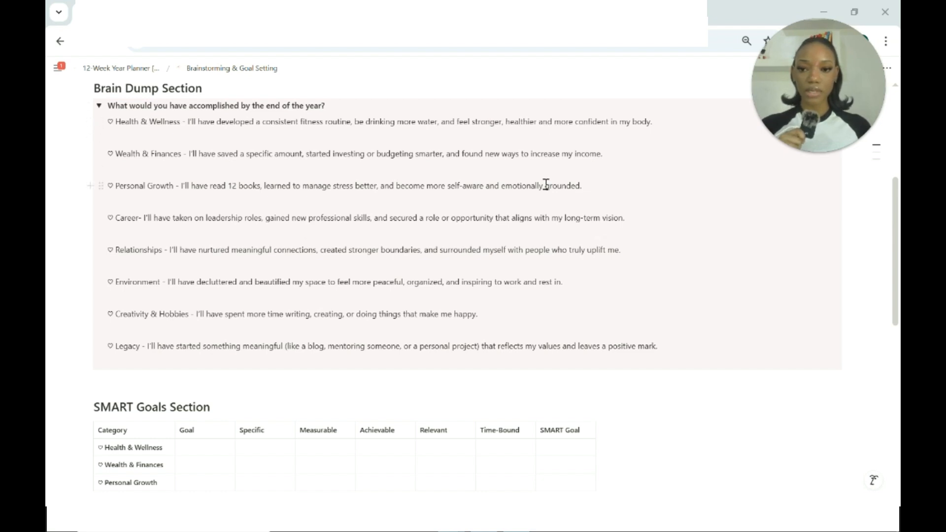
scroll(545, 184, down, 2)
scroll(399, 186, up, 2)
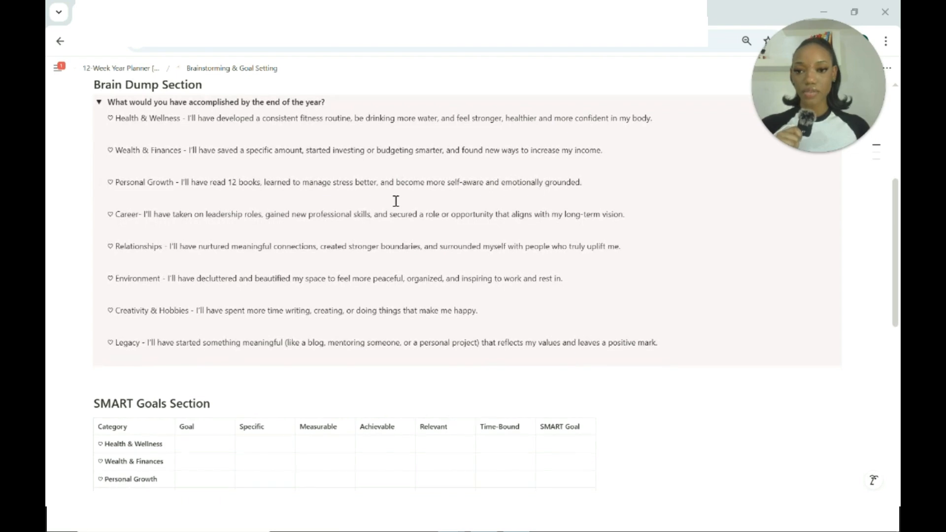
scroll(461, 254, down, 1)
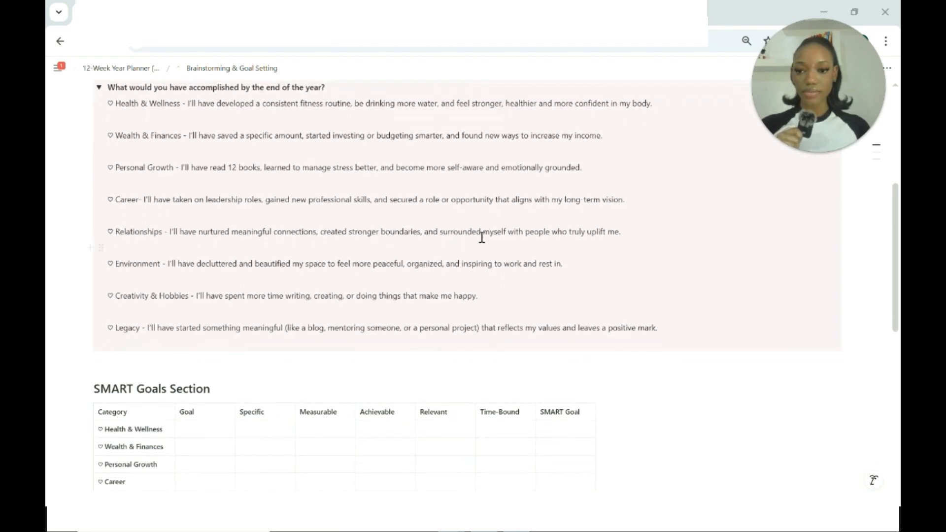
scroll(490, 293, up, 1)
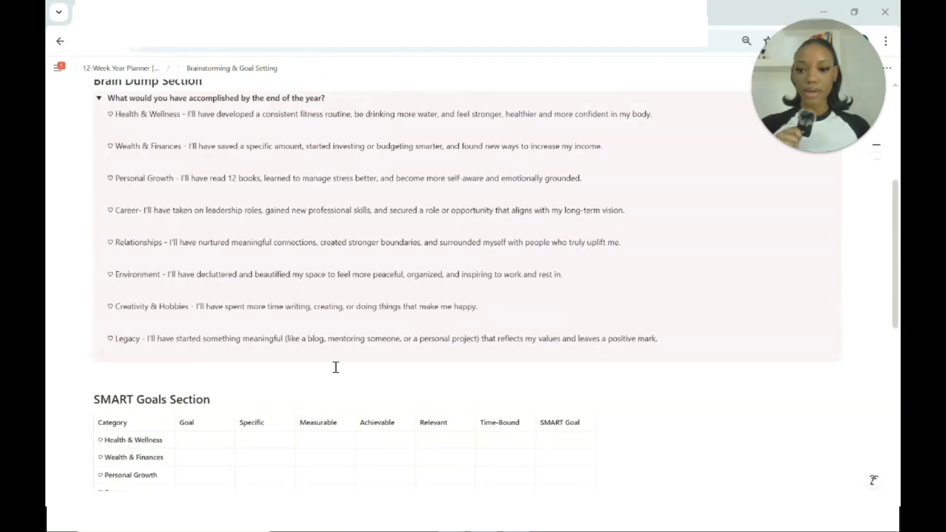
scroll(333, 365, down, 2)
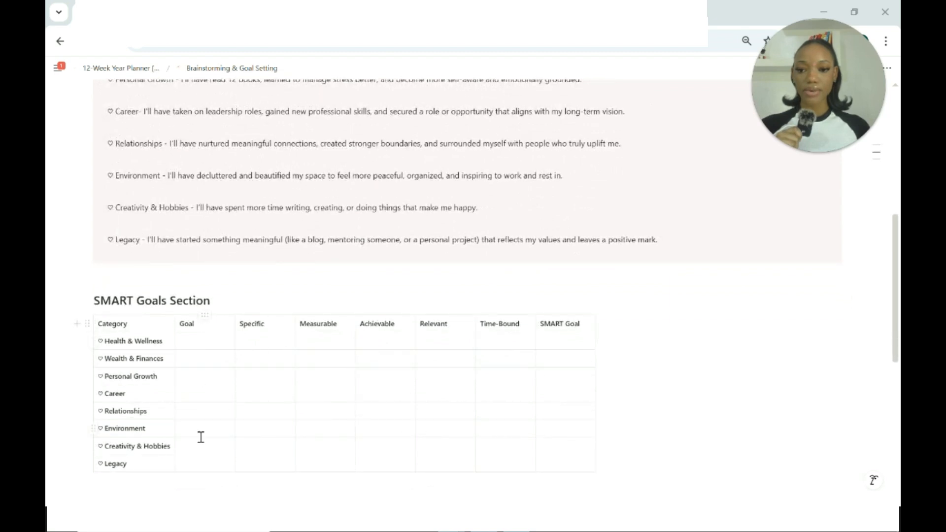
scroll(200, 402, down, 1)
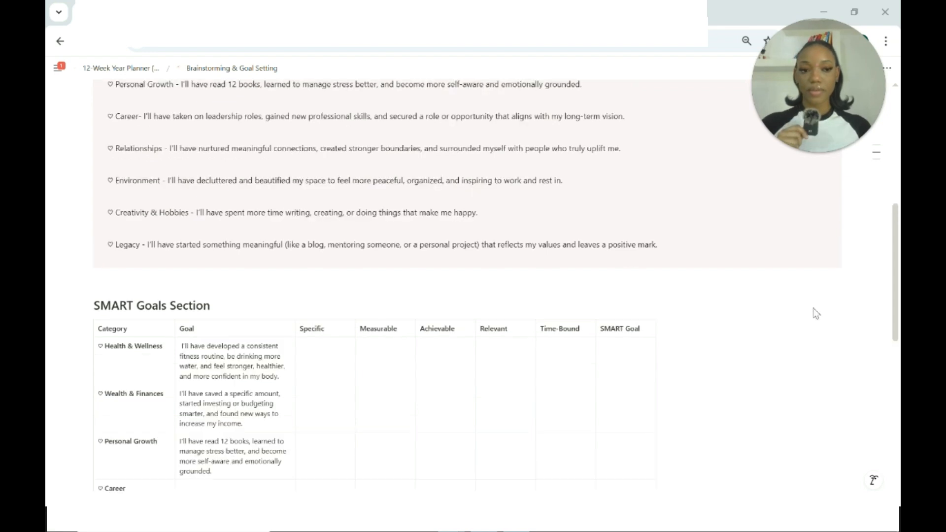
scroll(430, 382, down, 2)
scroll(432, 384, down, 2)
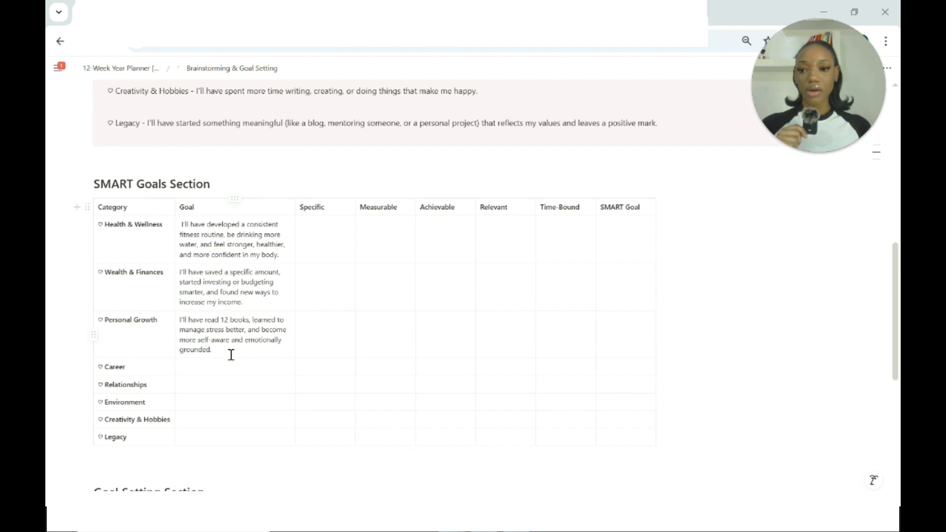
scroll(231, 355, down, 1)
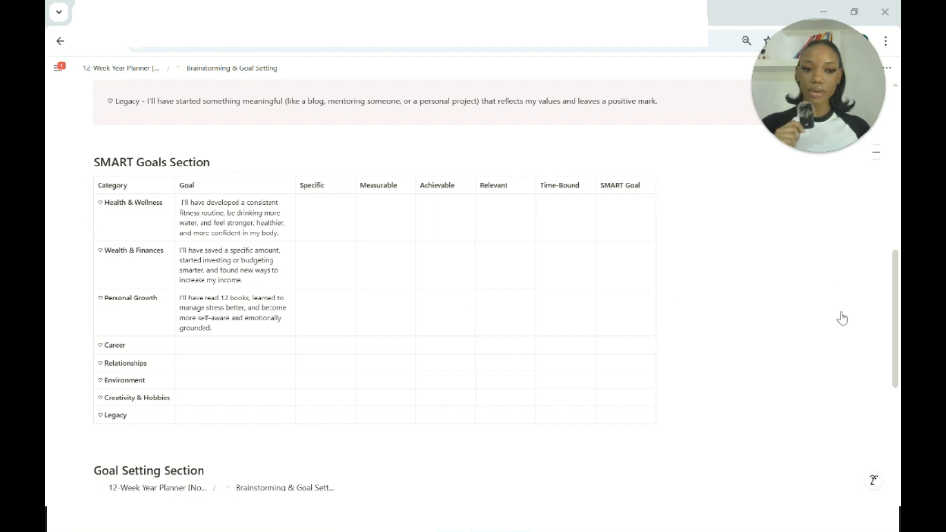
Fill the Specific cell of the Health & Wellness row with "3x exercise, drink 5 bottles of water".
click(316, 216)
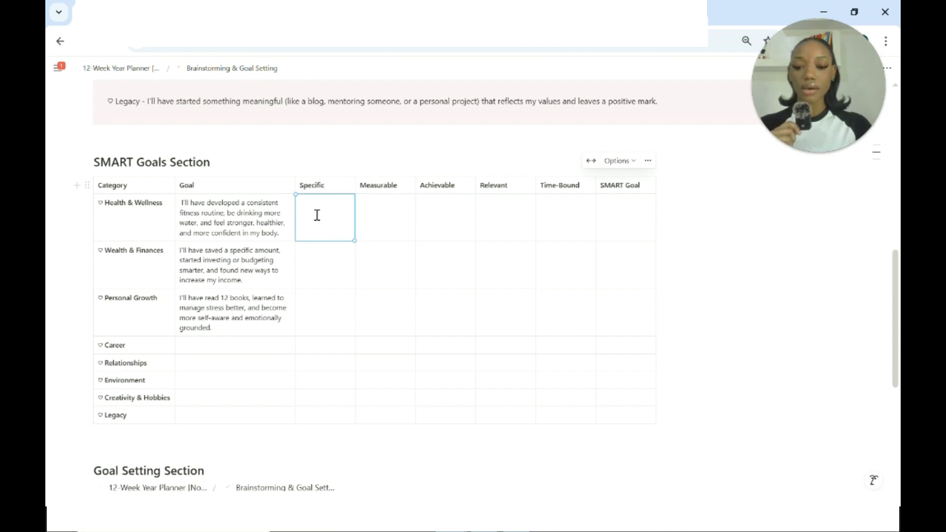
text(3)
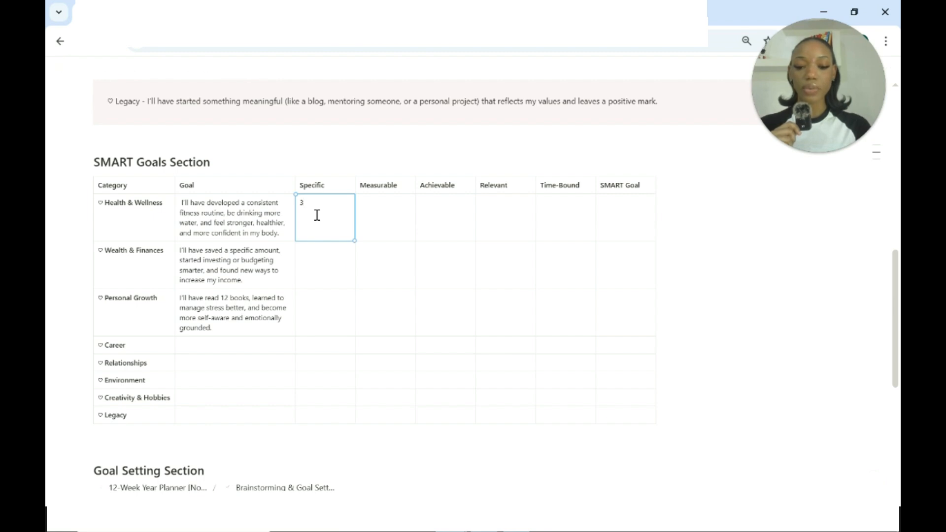
text(x excercise, 5)
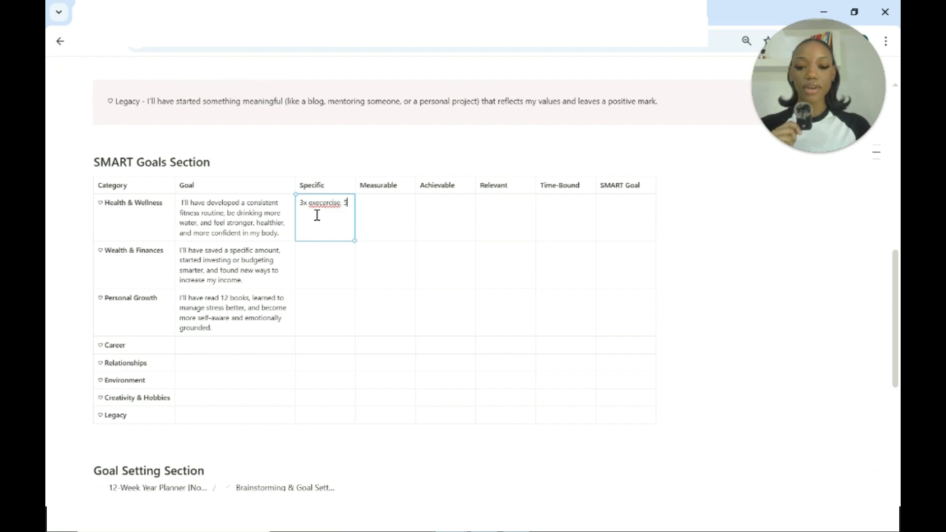
text( bottles of water)
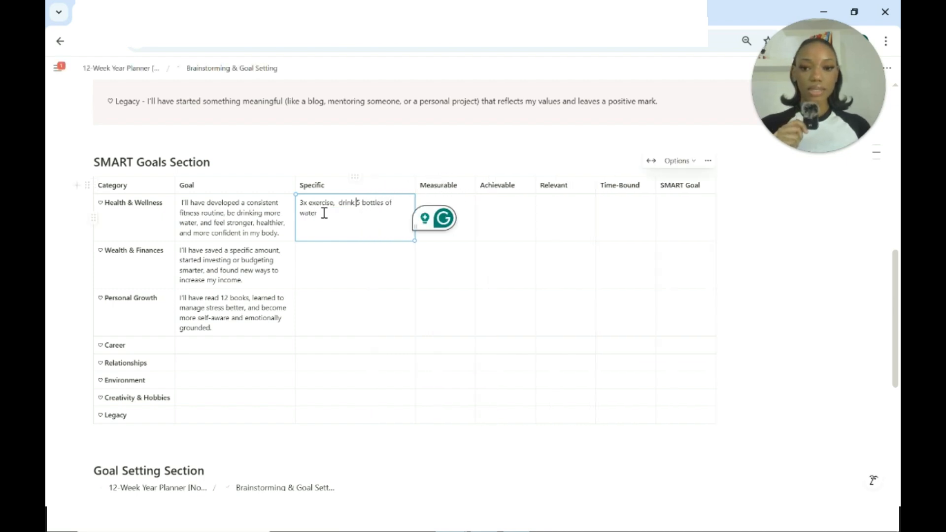
Copy the Health & Wellness row's Specific text into its Measurable cell.
drag(323, 213, 291, 206)
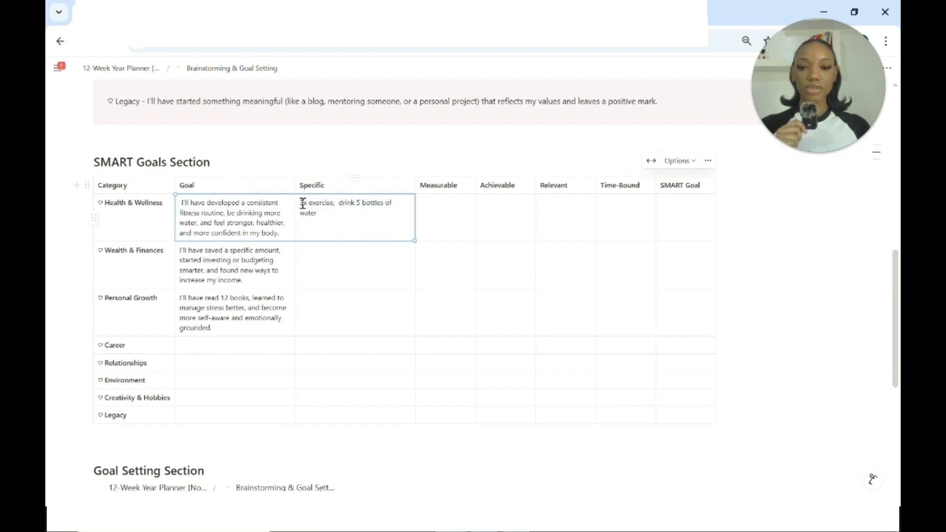
click(323, 213)
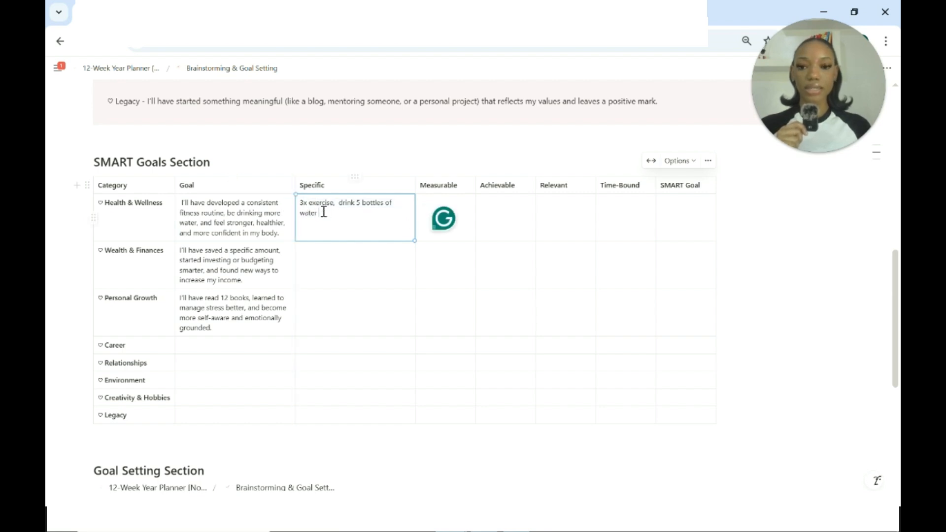
drag(324, 213, 304, 208)
key(ctrl+c)
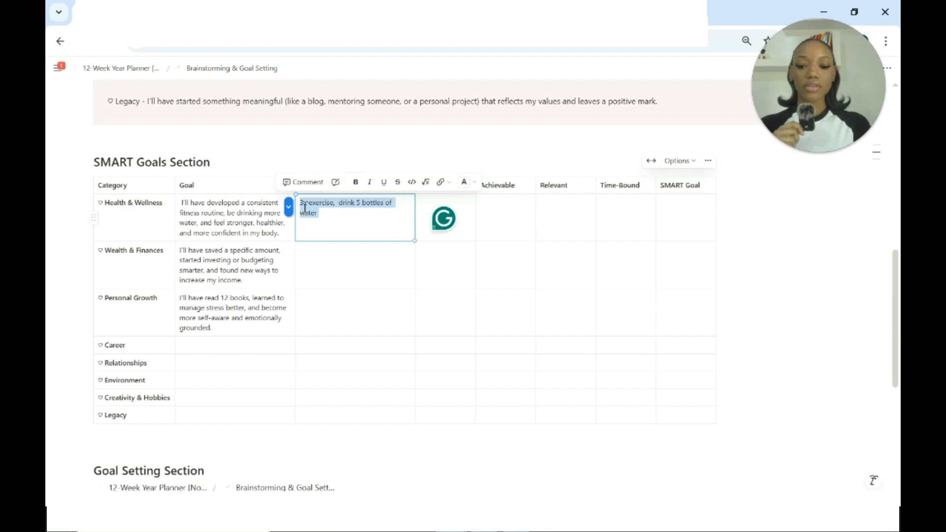
key(Right)
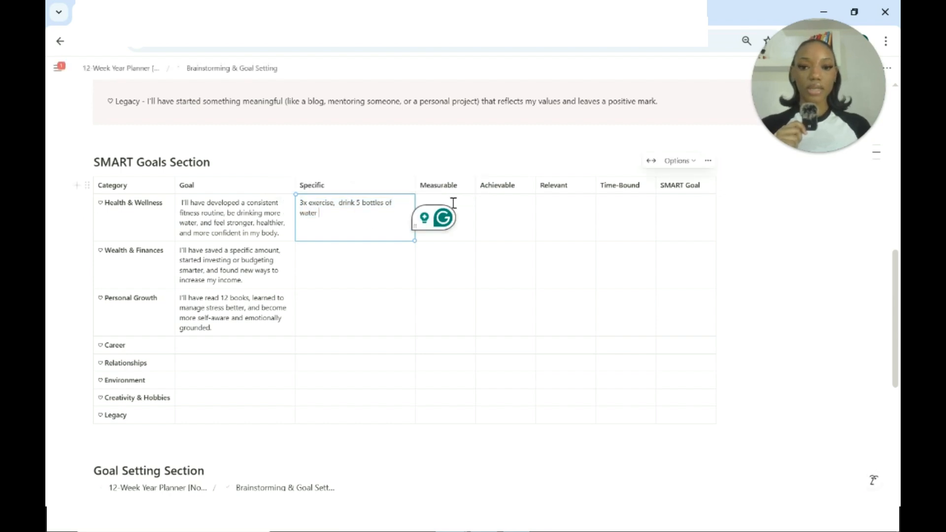
click(454, 202)
key(ctrl+v)
Fill the Health & Wellness row's Achievable cell with "Yes by forming a routine" and its Relevant cell with "Yes for wellbeing".
click(561, 213)
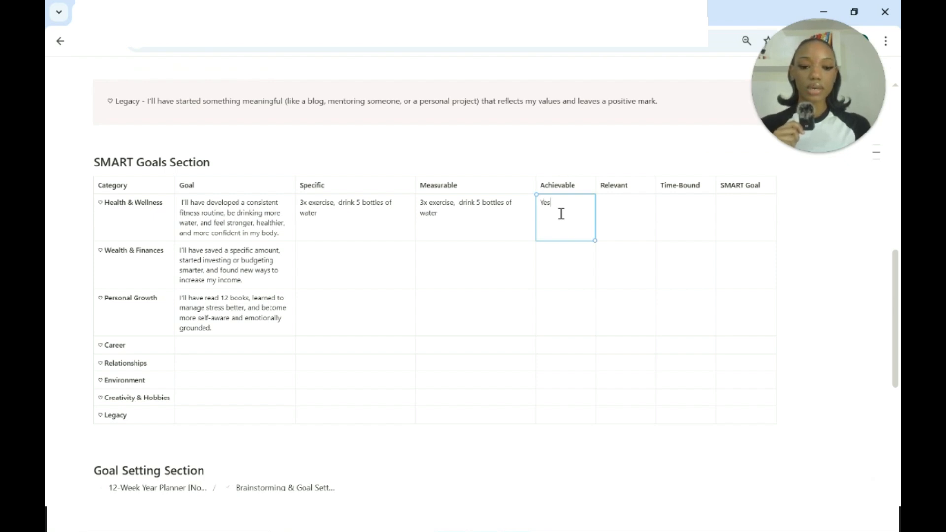
text(Yes )
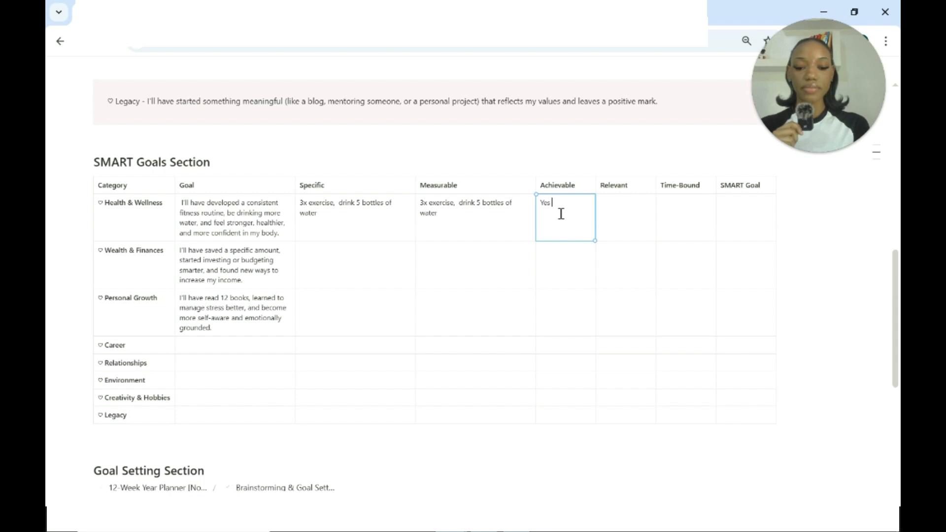
text(by forming a routine)
click(653, 214)
text(Yes f)
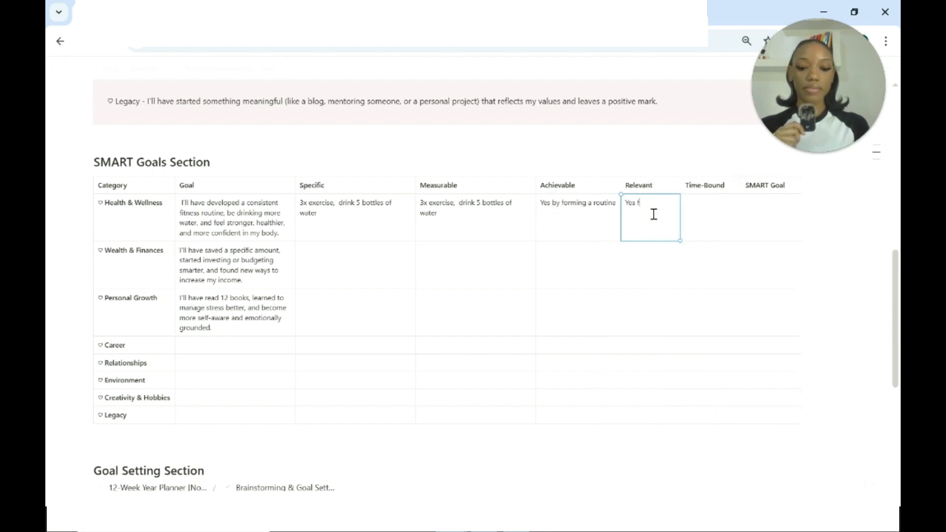
text(or wellbeing)
Fill the Health & Wellness row's Time-Bound cell with "in the next 12 weeks".
click(713, 214)
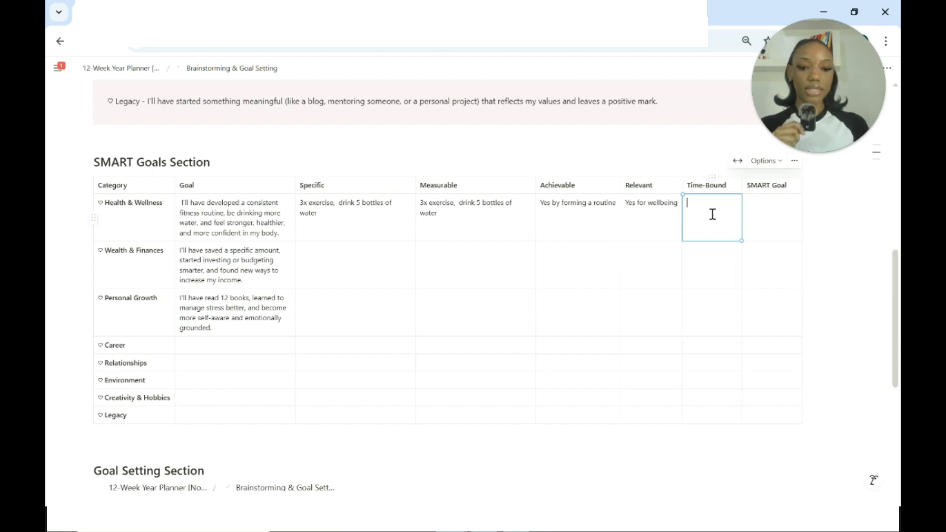
text(in the)
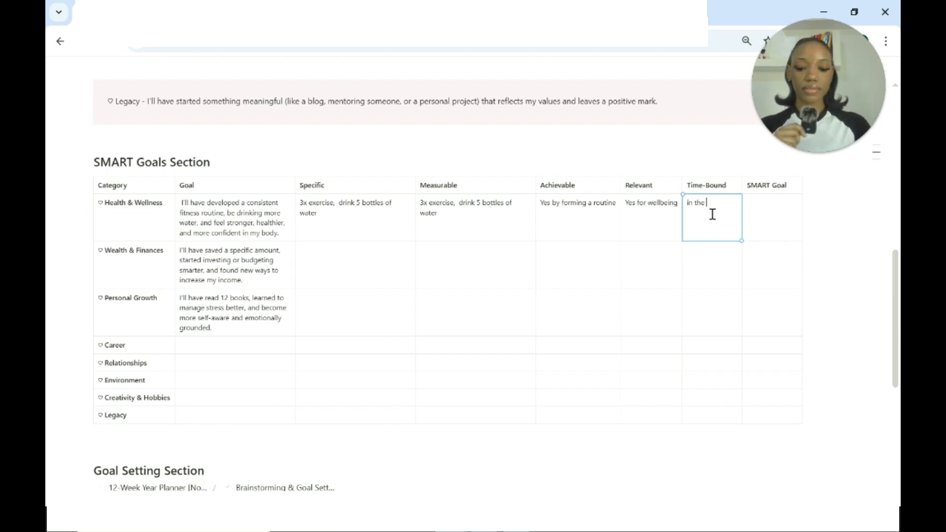
text(next 12 weeks)
key(Tab)
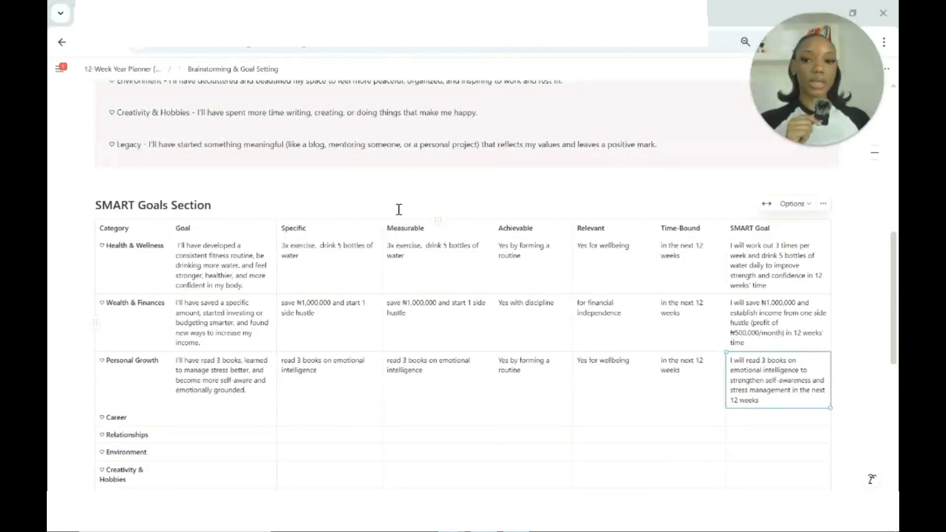
Review the completed SMART Goals rows and examine the Goal Setting table's columns and its first empty SMART Goals cell.
scroll(397, 207, down, 1)
scroll(399, 210, down, 5)
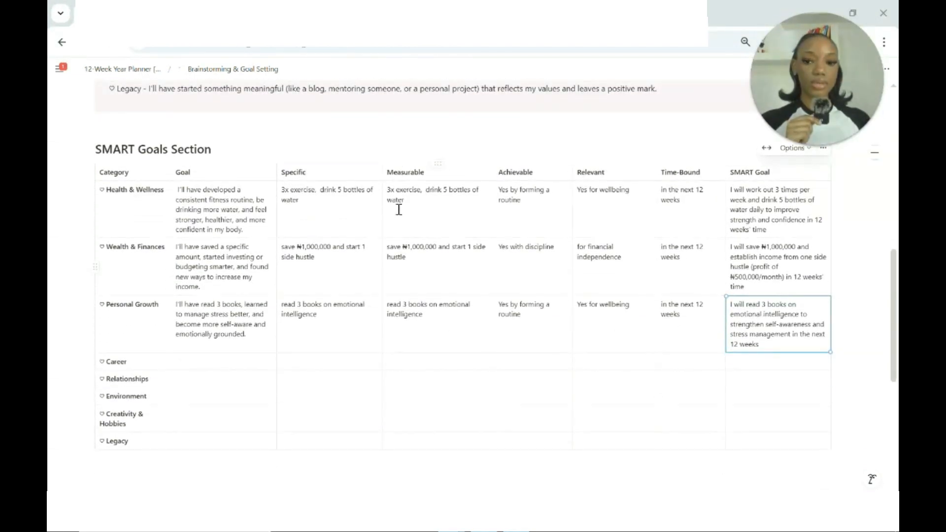
scroll(360, 204, down, 1)
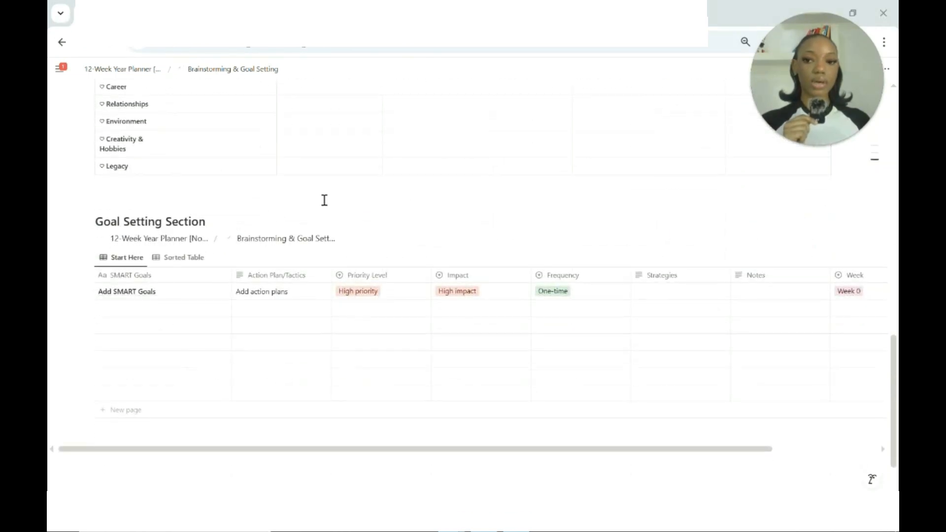
scroll(242, 291, down, 2)
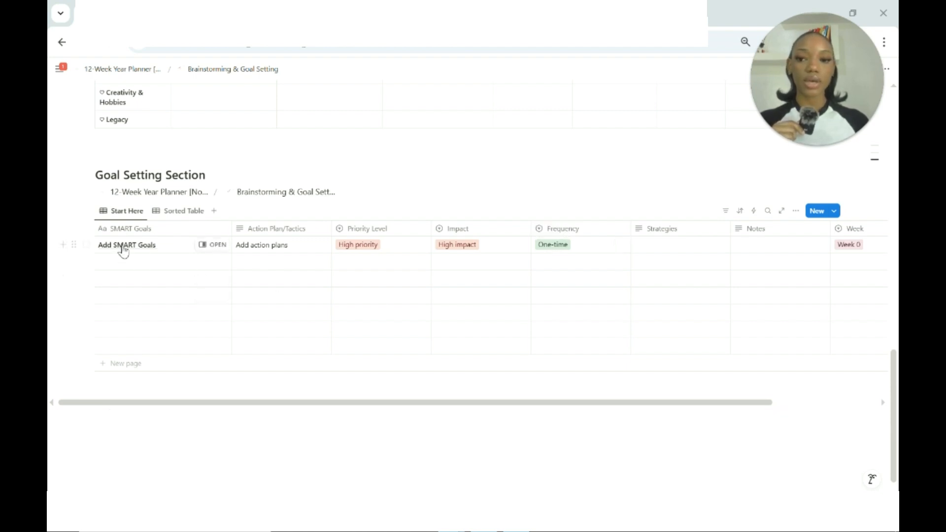
click(119, 266)
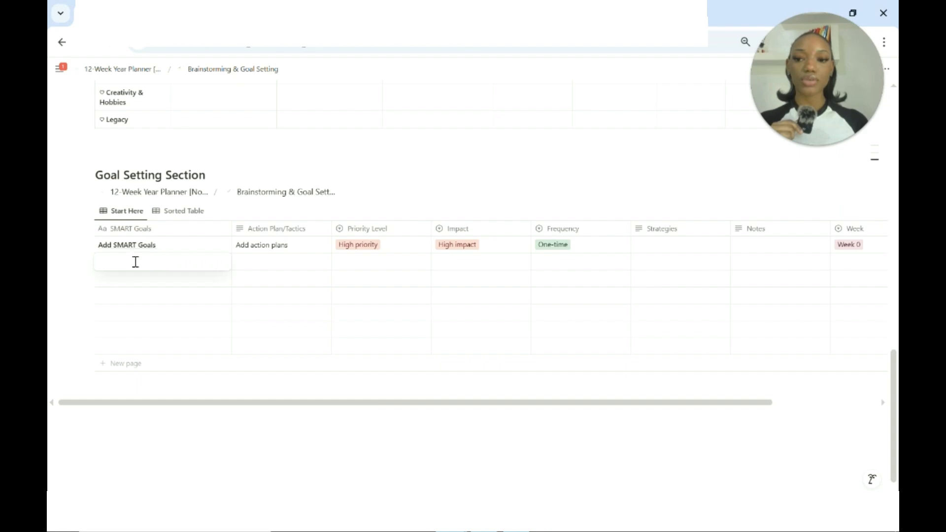
key(Escape)
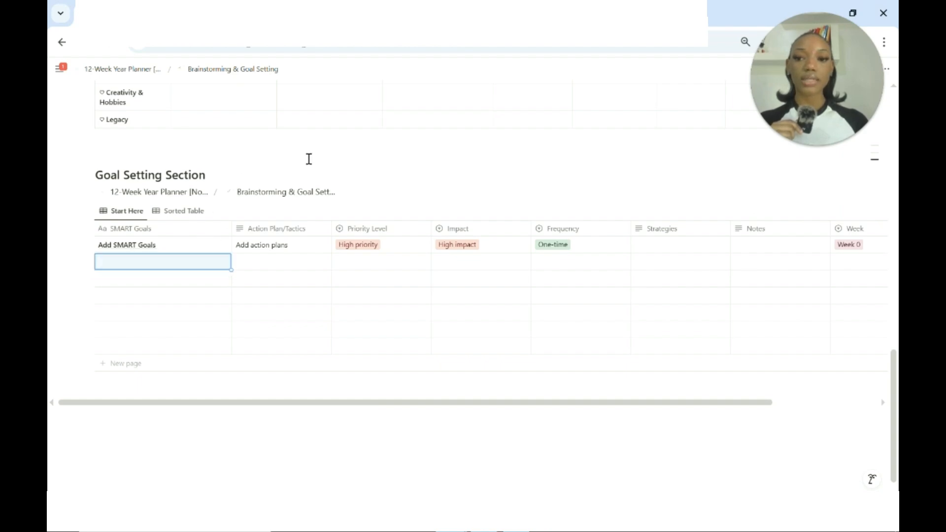
Copy the three SMART goals into the Goal Setting table and rate the workout goal Medium priority and High impact.
scroll(308, 159, up, 7)
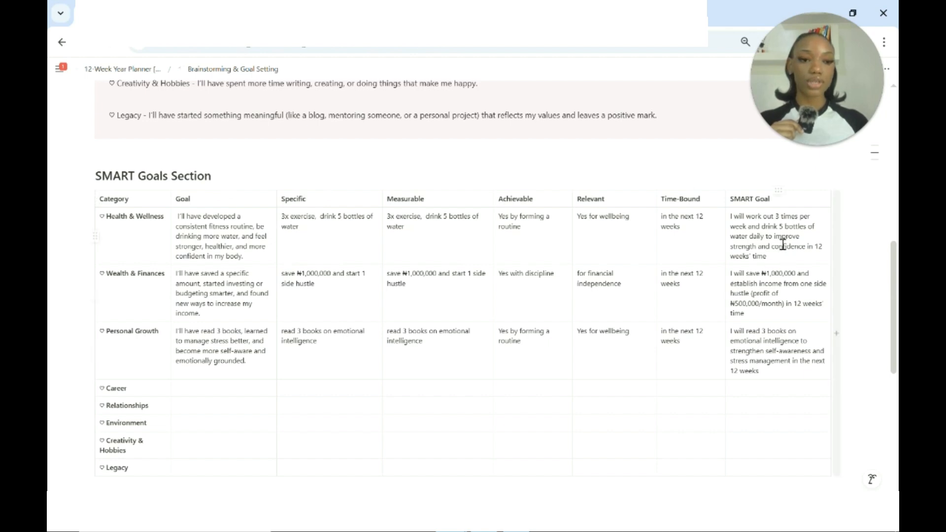
scroll(143, 183, down, 7)
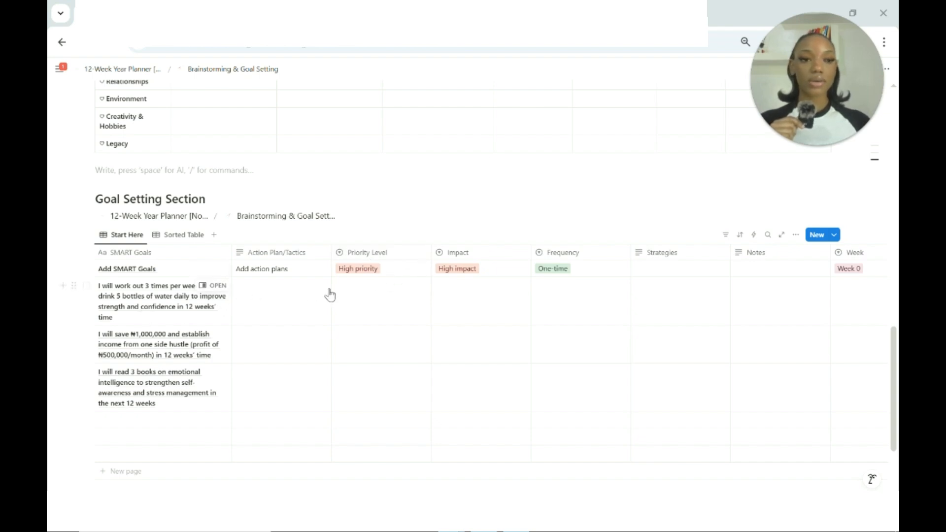
click(383, 306)
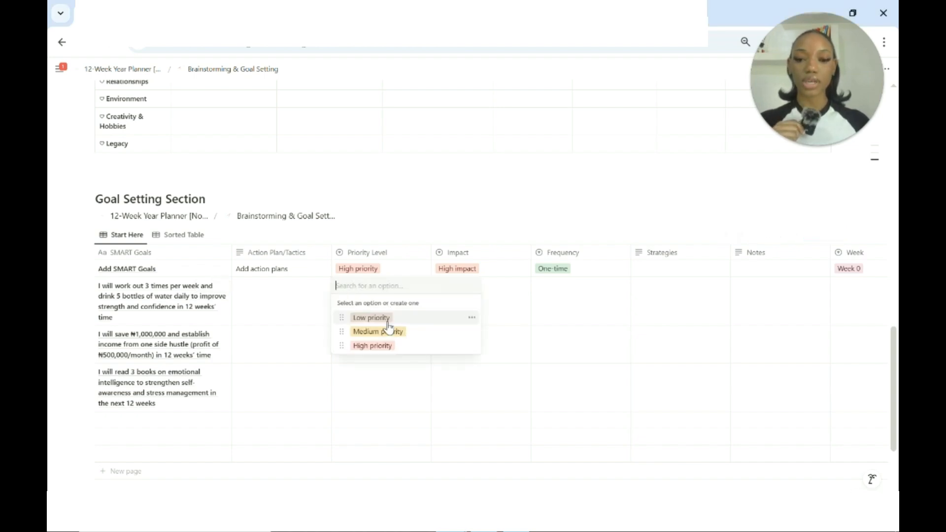
click(360, 332)
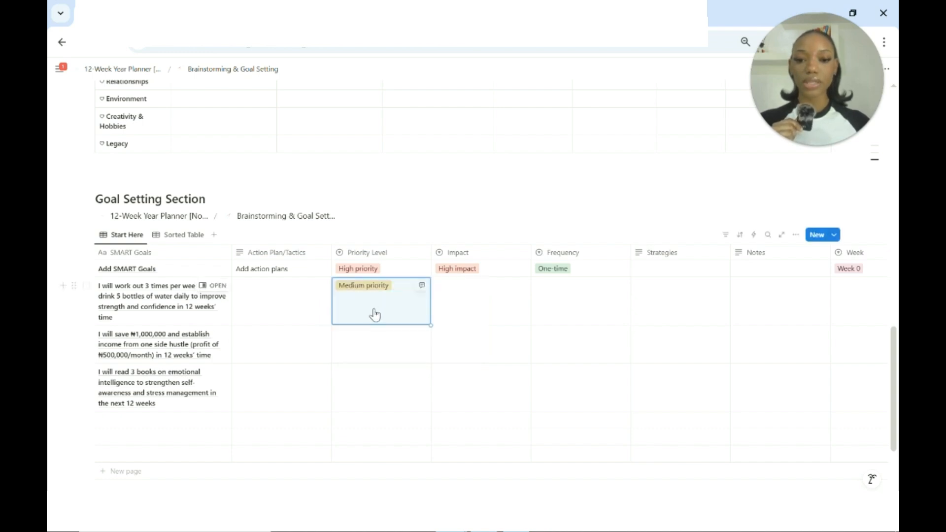
click(470, 312)
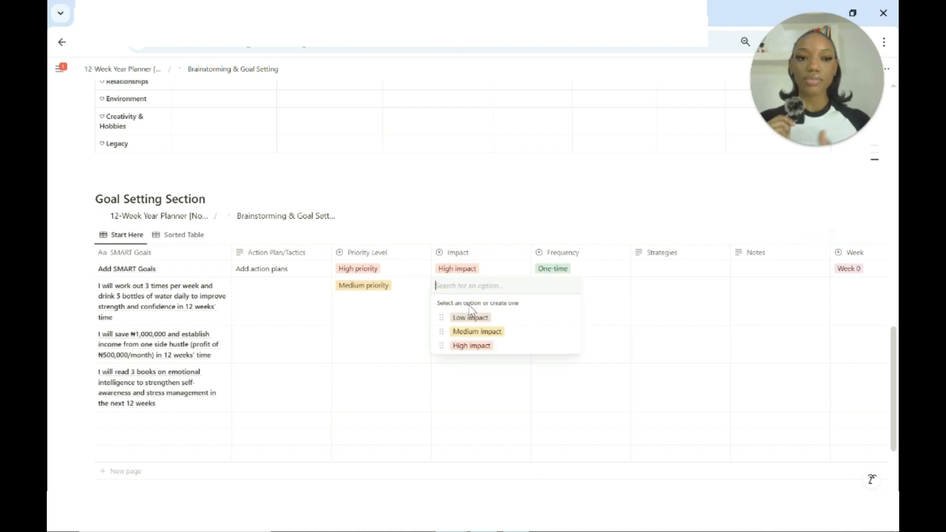
click(474, 347)
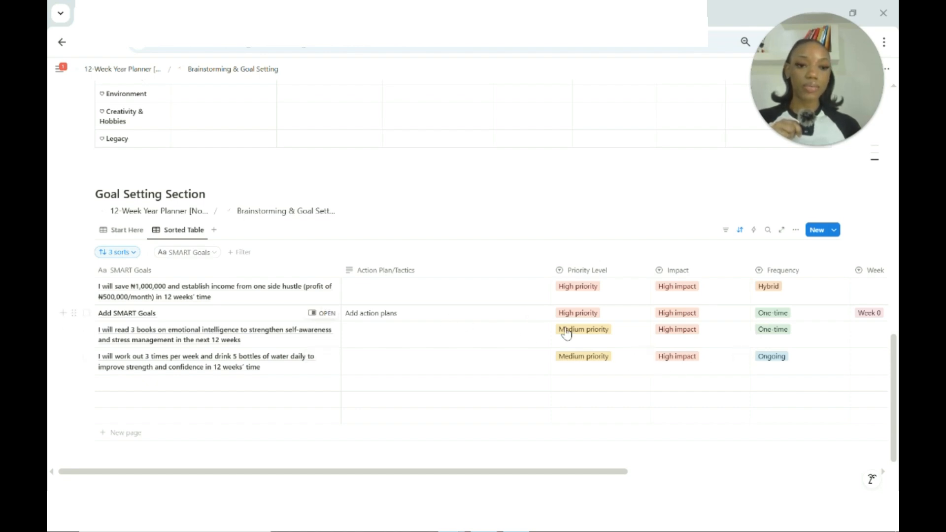
Write action plans for the savings, reading and workout goals in the sorted table, including a ₦83,500 weekly savings target.
scroll(640, 345, up, 1)
scroll(660, 350, right, 3)
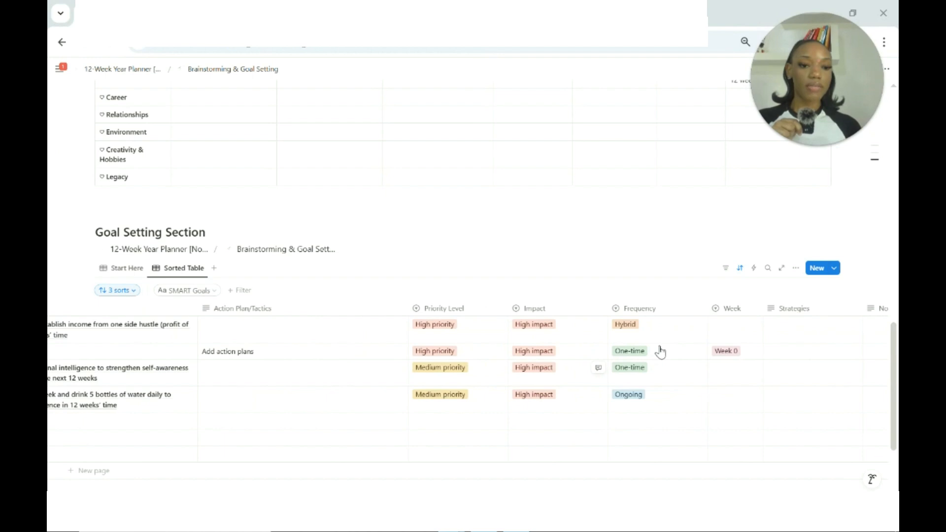
scroll(660, 351, left, 3)
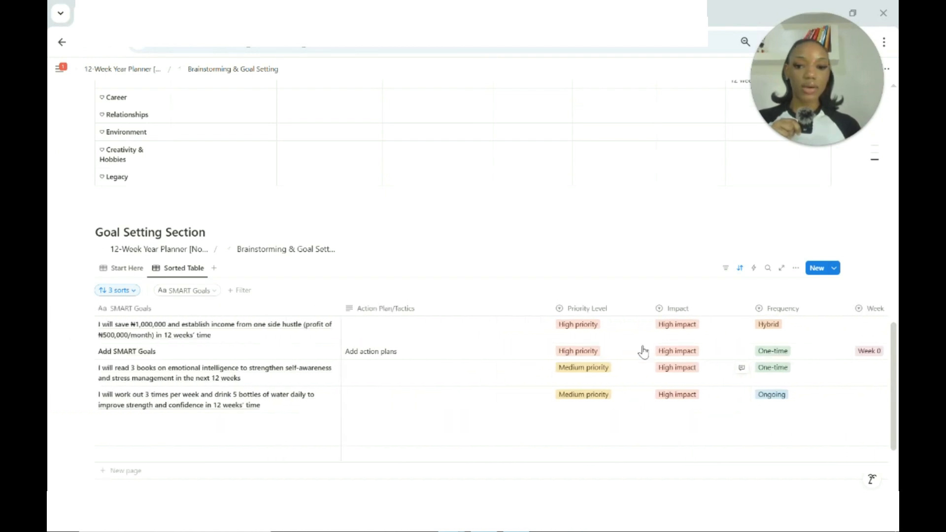
click(350, 323)
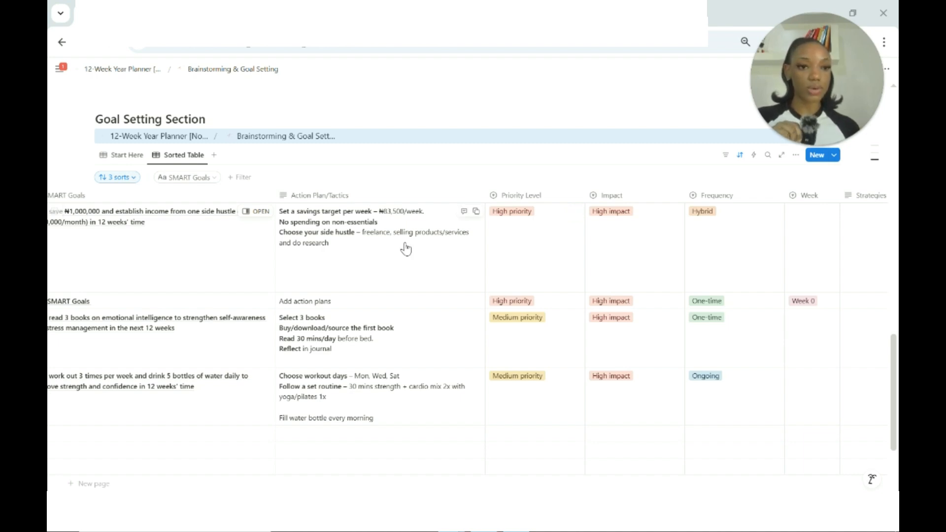
Assign the ₦1,000,000 savings and side hustle goal to Week 1 in the sorted table.
scroll(406, 248, down, 3)
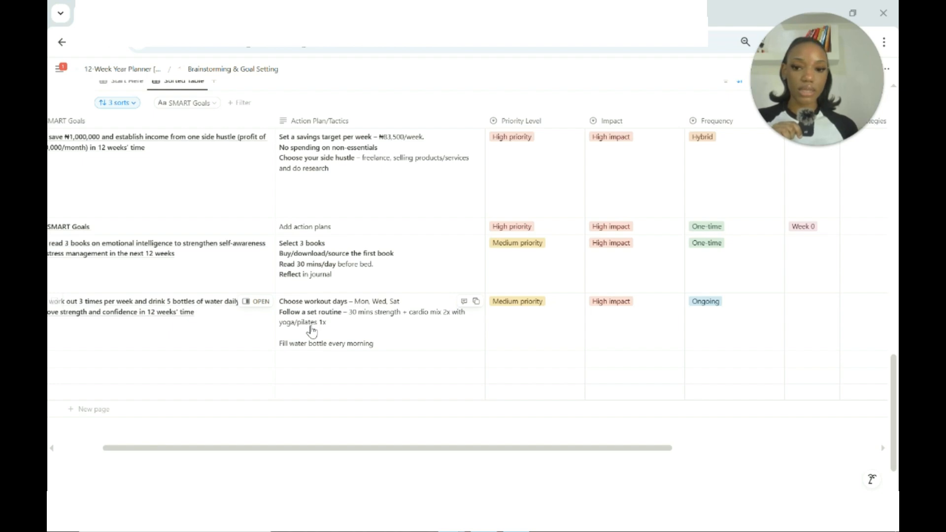
scroll(312, 331, left, 1)
scroll(441, 310, up, 2)
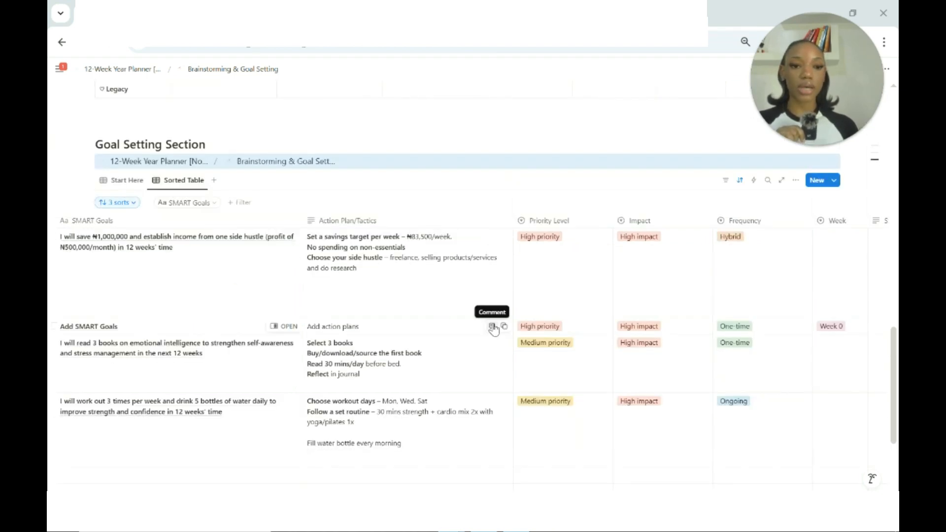
scroll(494, 328, right, 4)
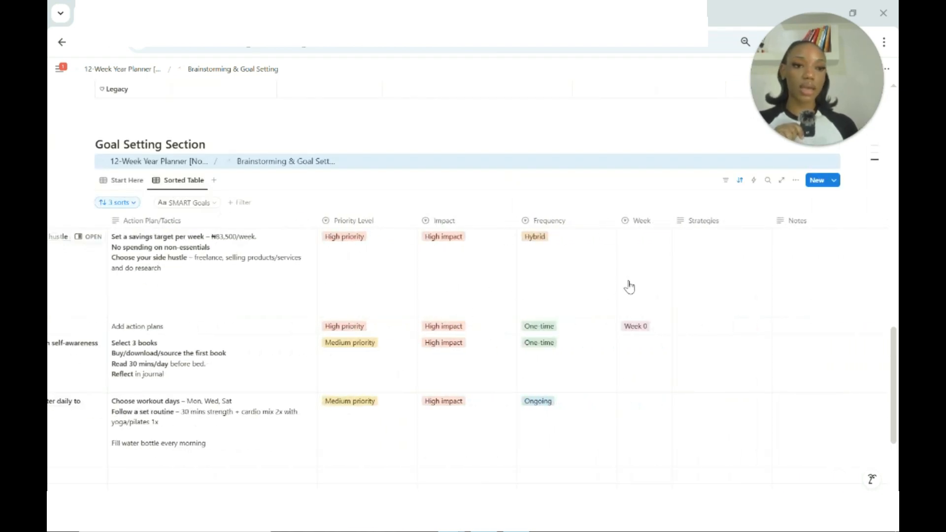
scroll(629, 287, left, 5)
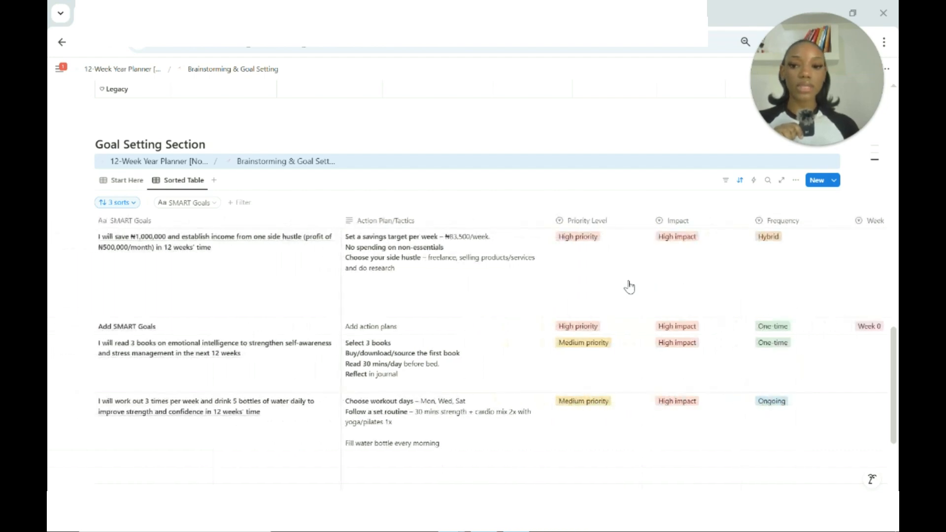
scroll(629, 287, right, 5)
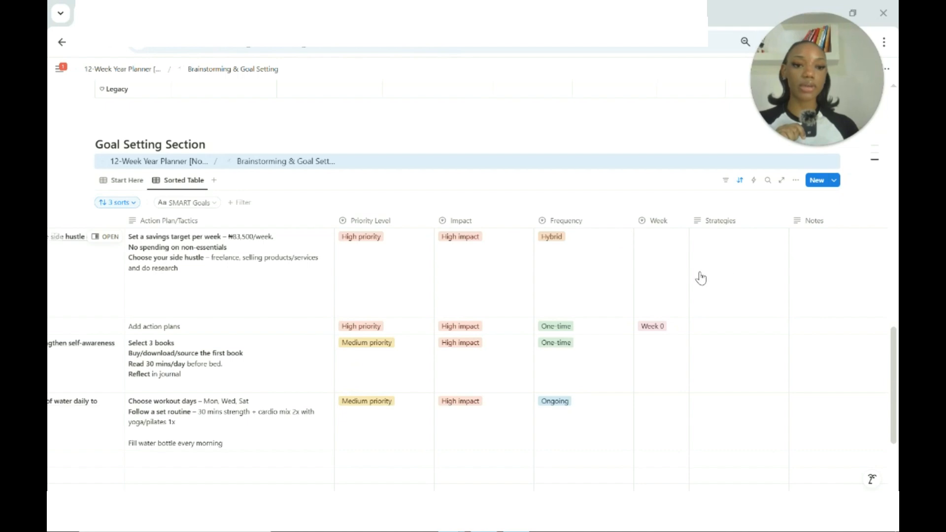
click(662, 269)
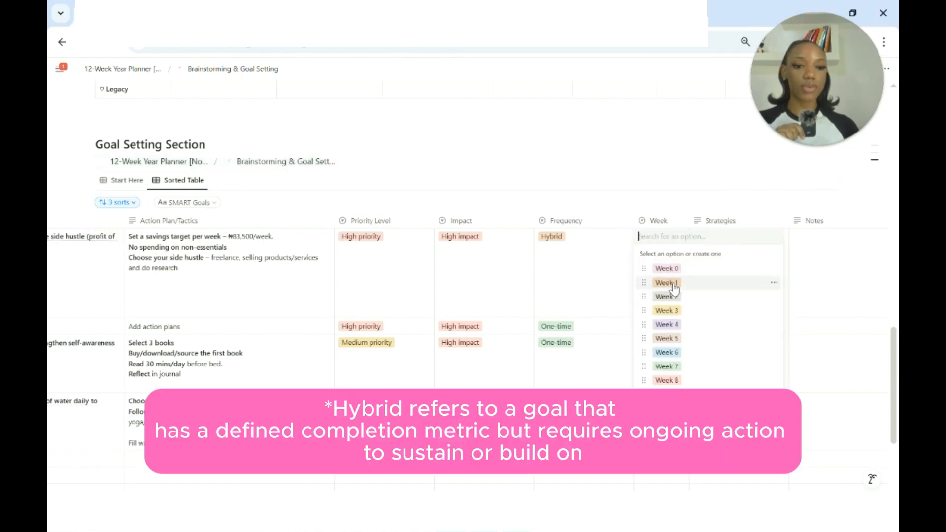
click(665, 282)
Assign the goal of reading 3 books on emotional intelligence to Week 3.
scroll(433, 301, left, 5)
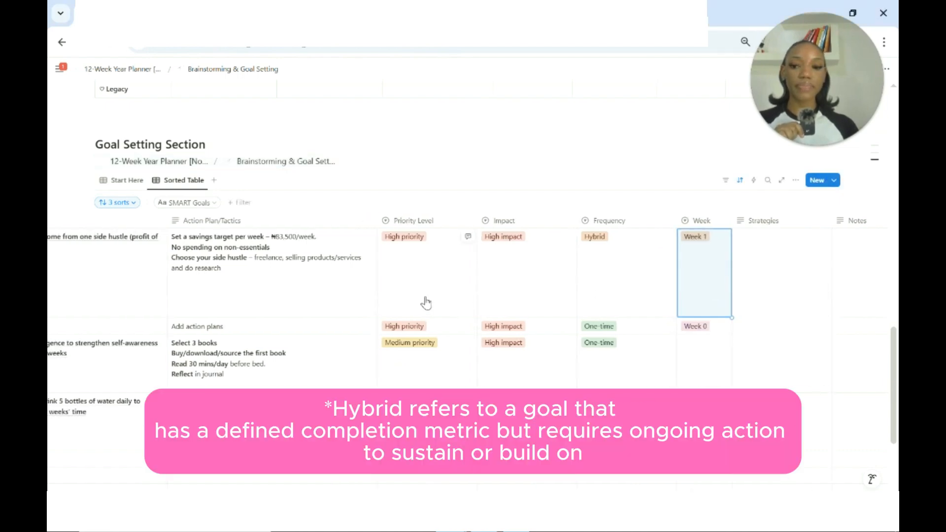
scroll(394, 375, down, 2)
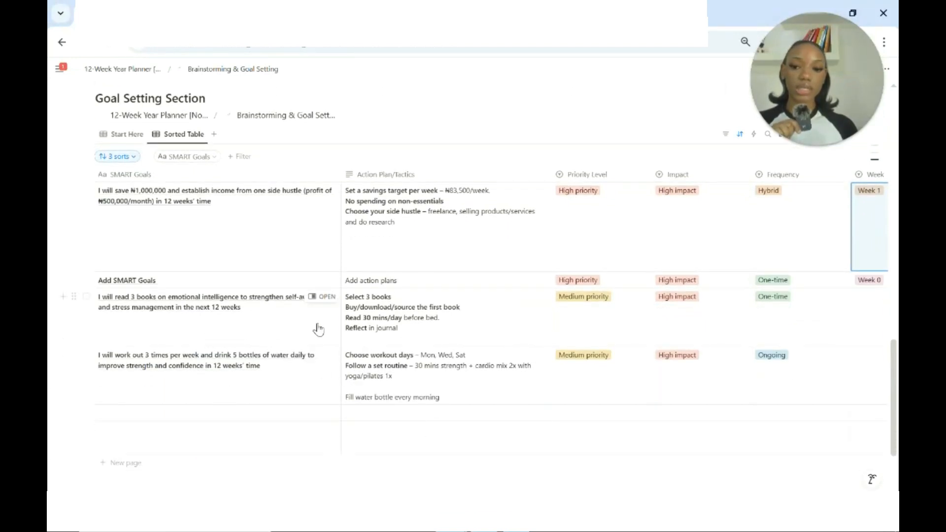
scroll(545, 334, right, 3)
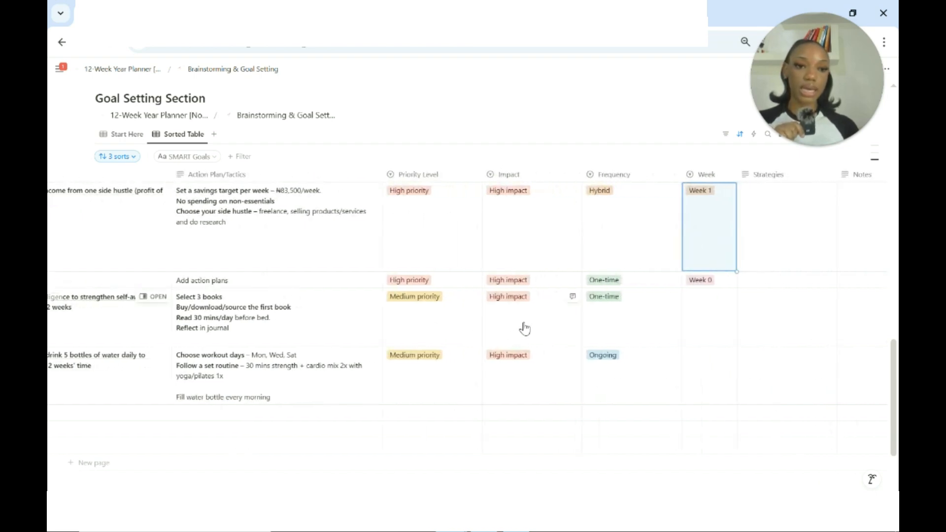
click(722, 323)
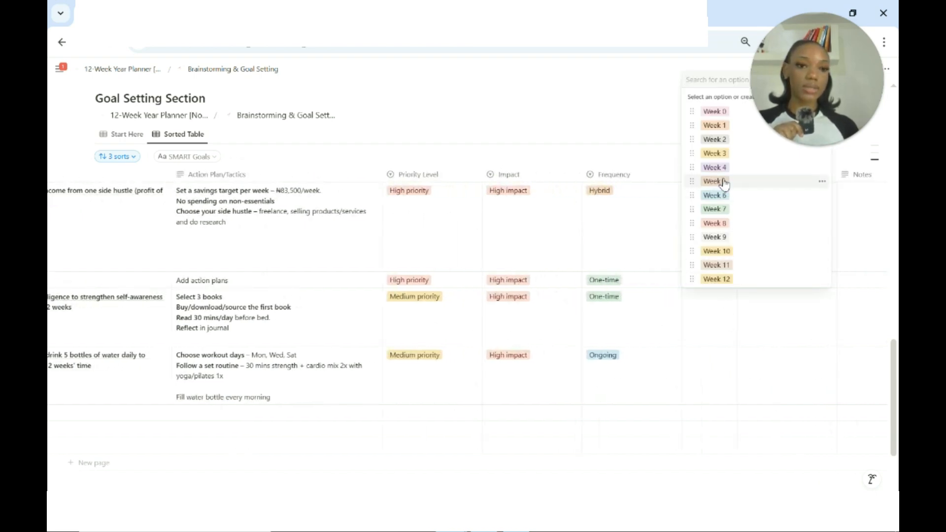
click(717, 153)
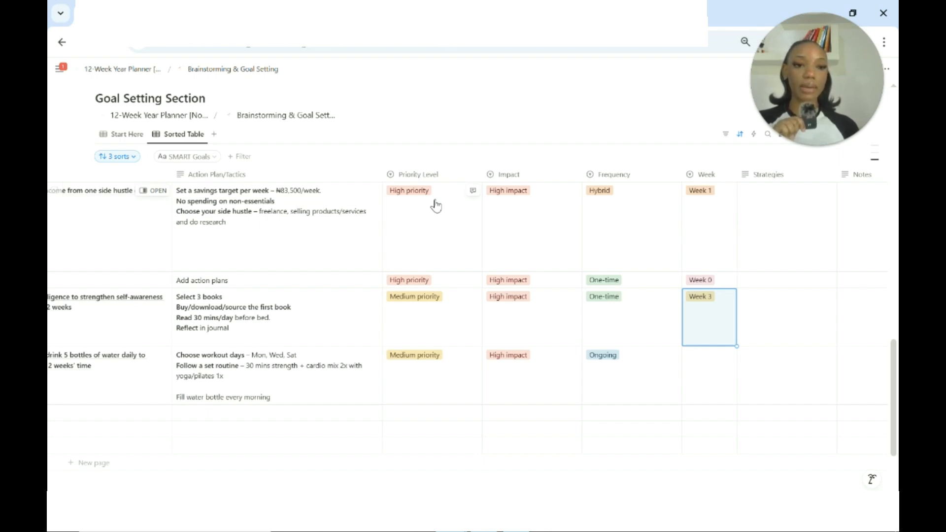
Assign the workout and water-drinking goal to Week 4 in the sorted table.
scroll(374, 247, down, 1)
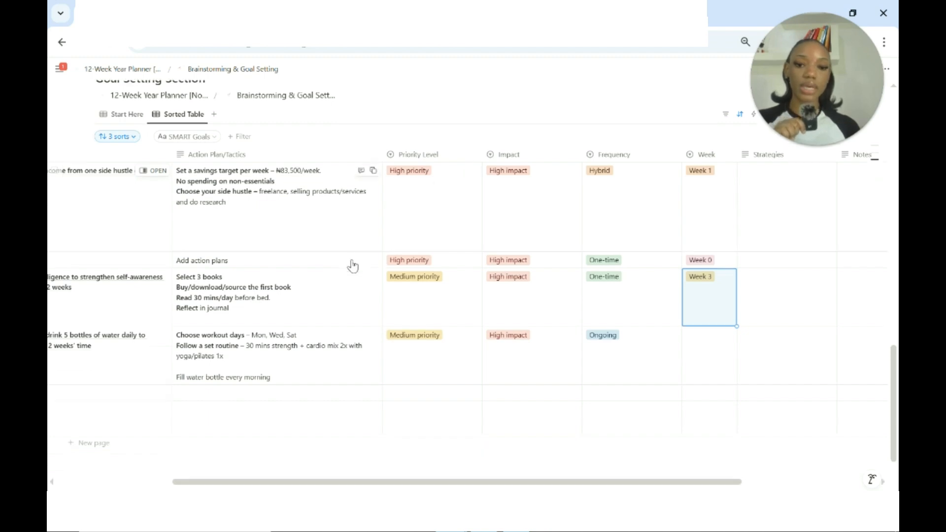
scroll(249, 320, left, 5)
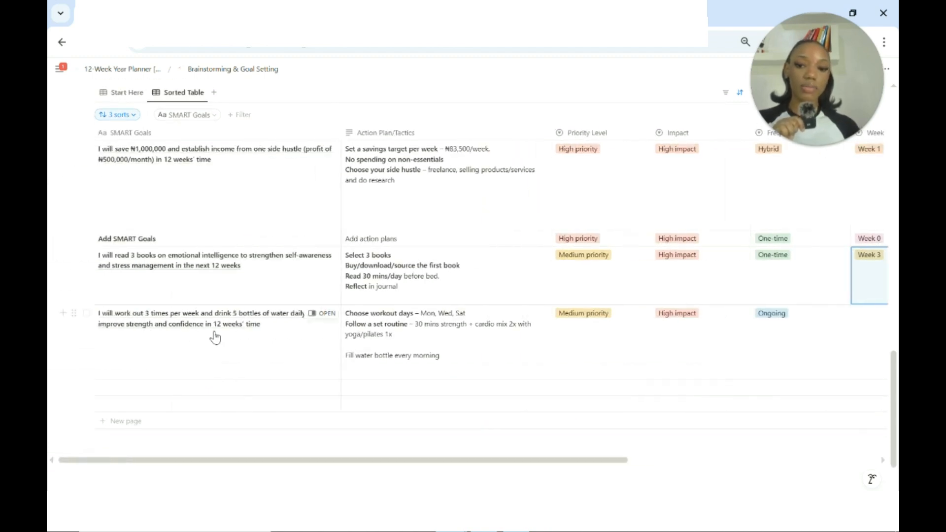
scroll(266, 340, right, 1)
scroll(266, 340, right, 6)
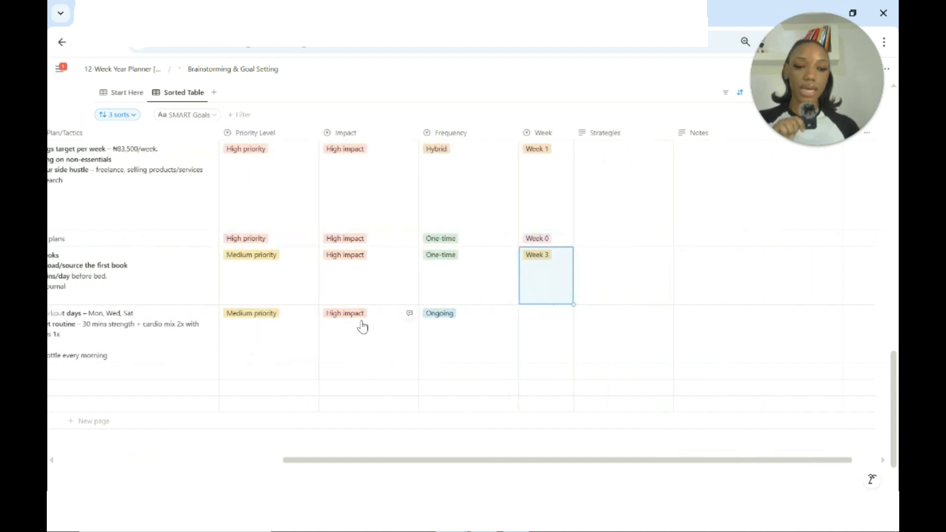
click(543, 335)
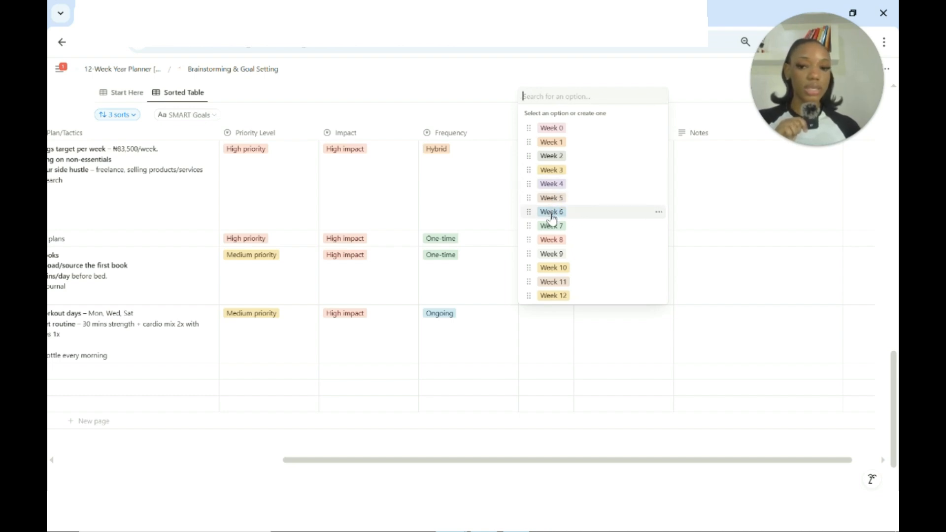
click(552, 183)
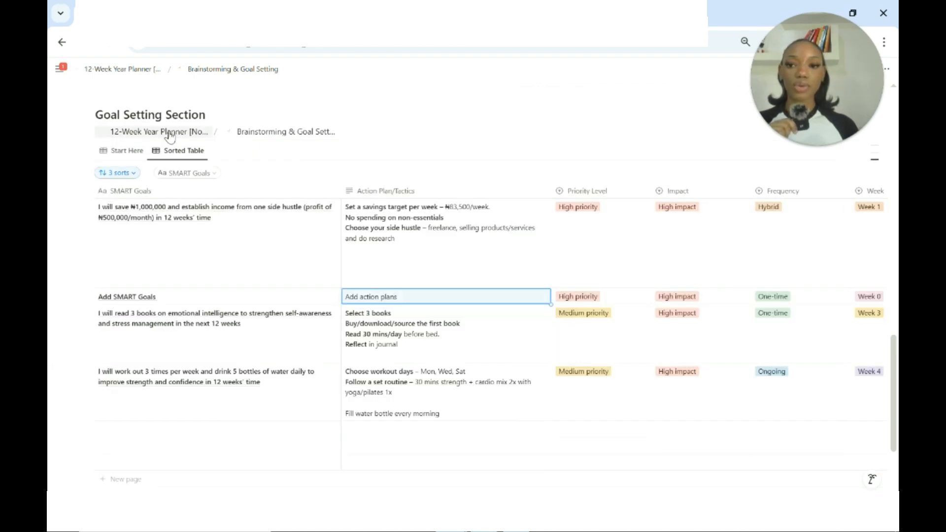
Open the main 12-Week Year Planner page and add the workout, reading and savings goals to its Brainstorming & Goal Setting table.
key(Escape)
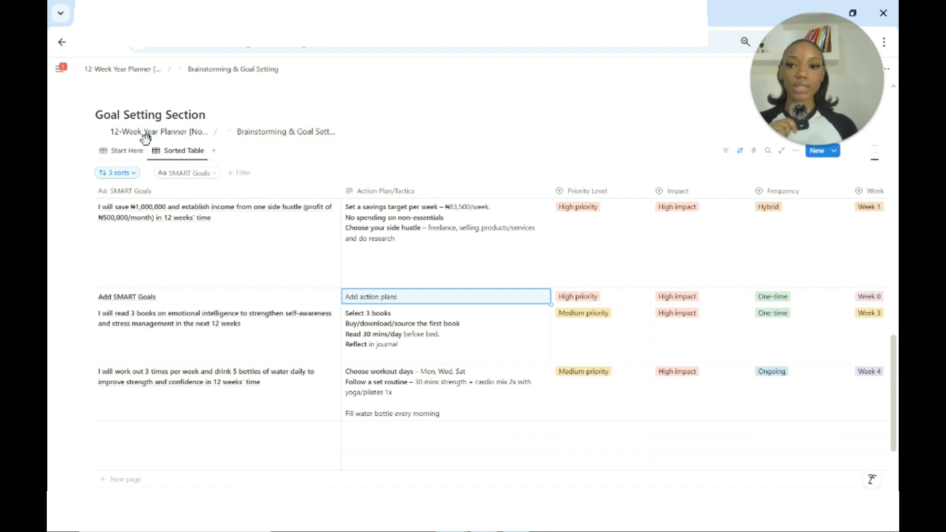
click(143, 133)
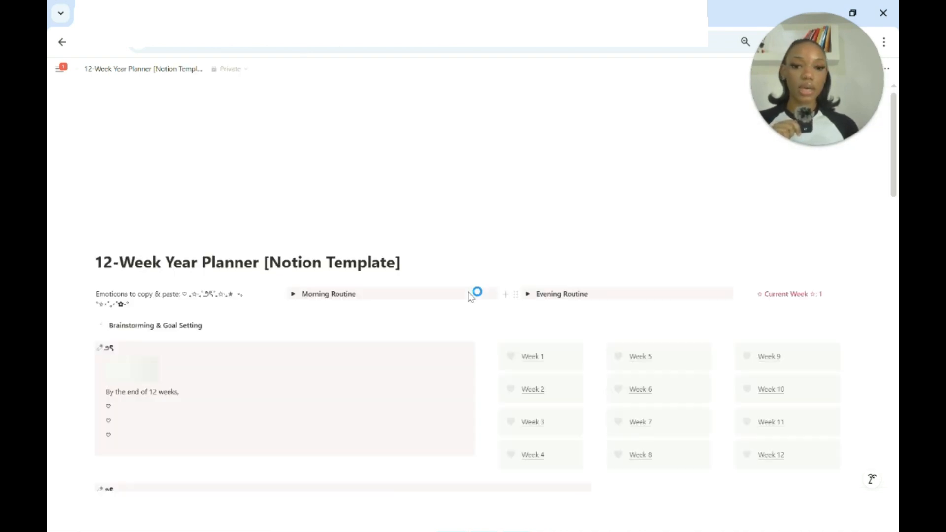
scroll(469, 296, down, 8)
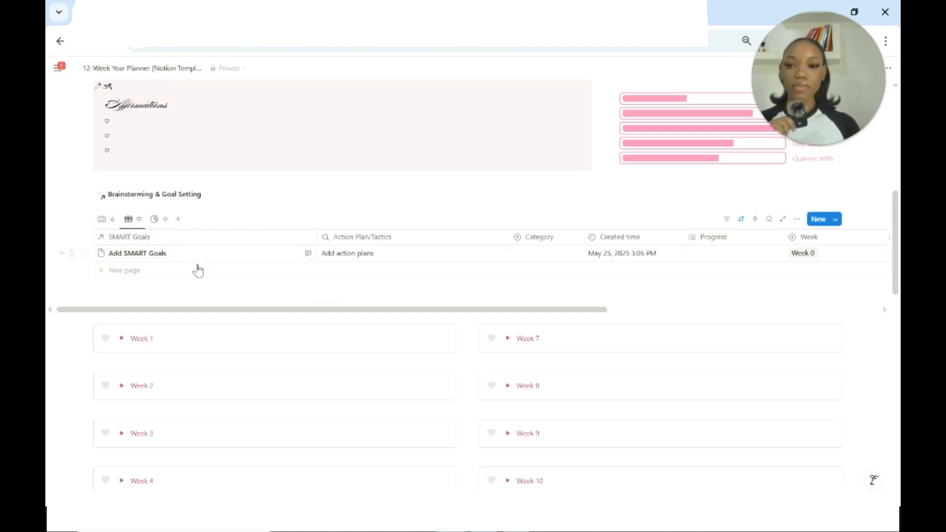
scroll(168, 273, down, 1)
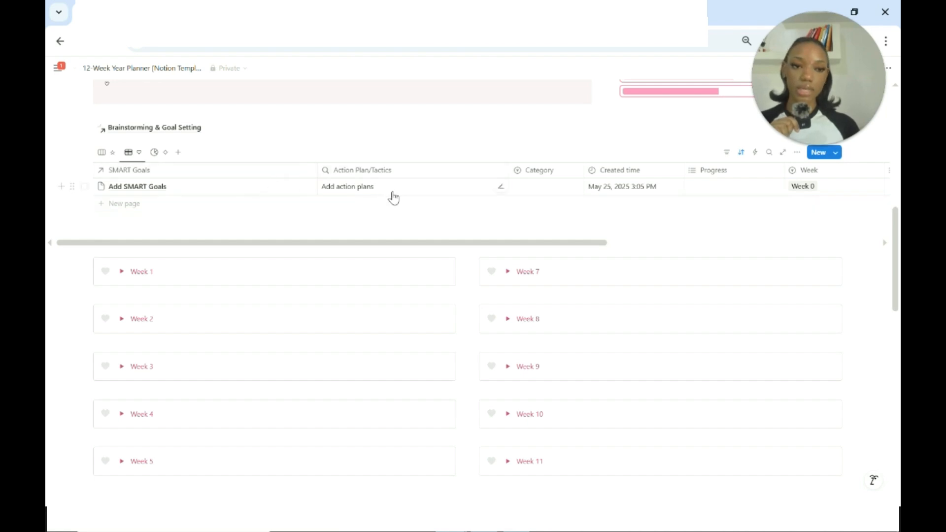
click(152, 205)
scroll(184, 191, right, 5)
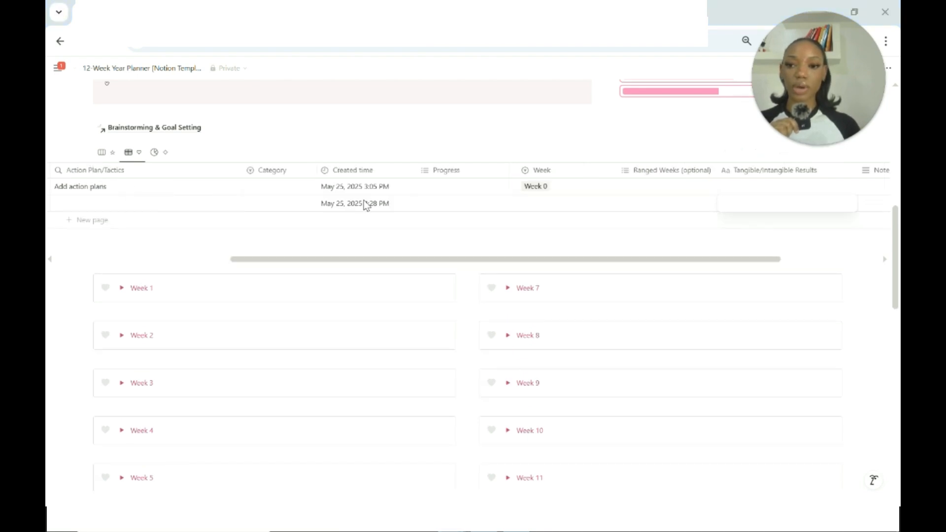
scroll(139, 194, left, 5)
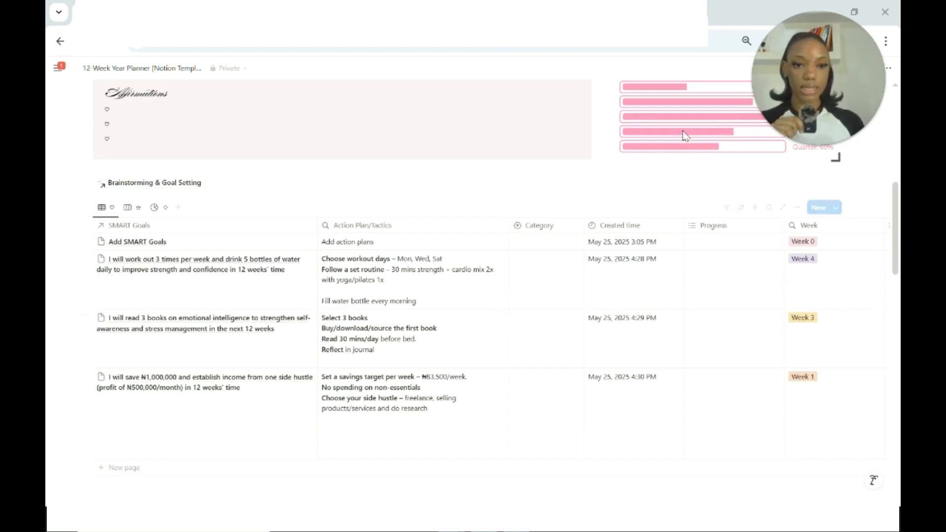
Set the workout goal's Category to Health & Wellness Goals and open the Category options for the reading goal.
click(541, 287)
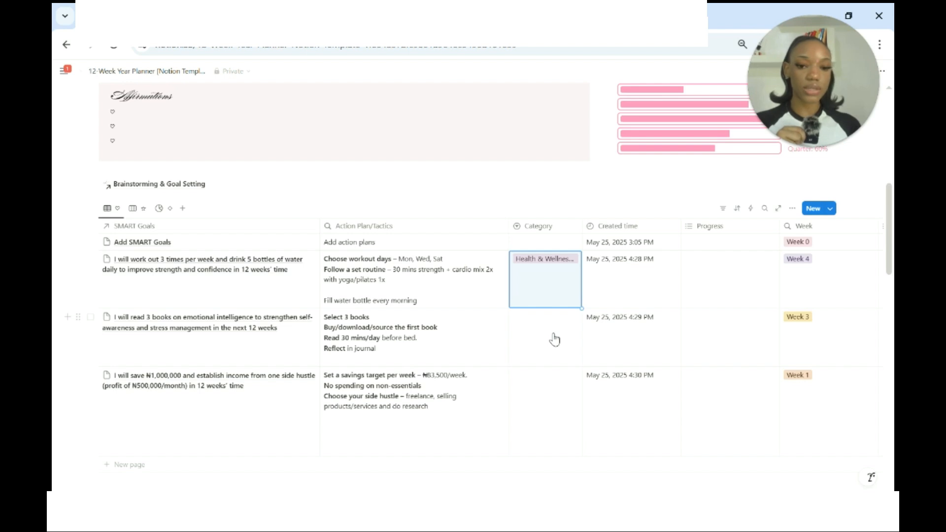
click(554, 339)
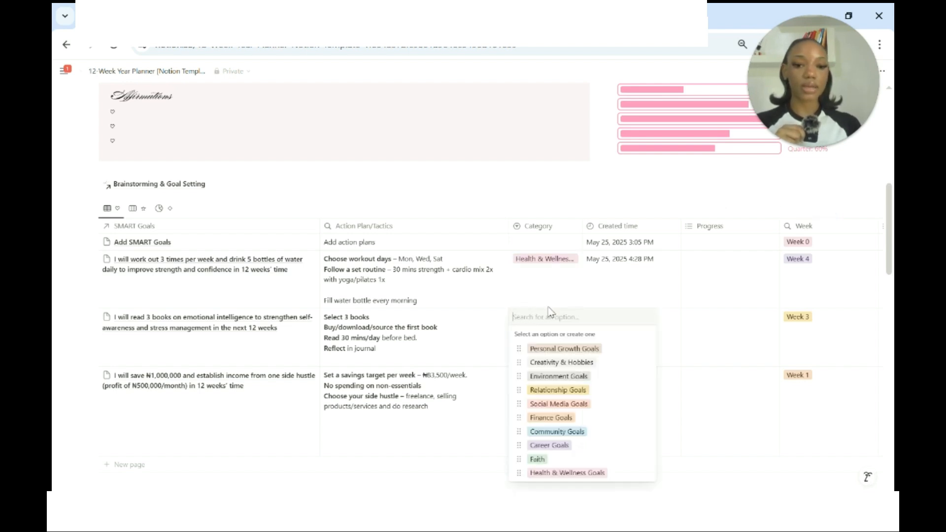
text(fun)
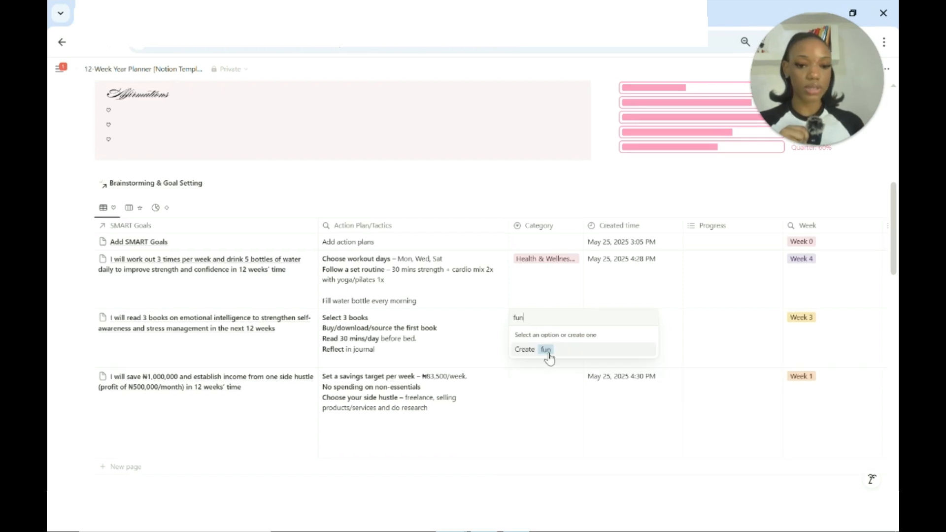
key(BackSpace)
key(BackSpace)
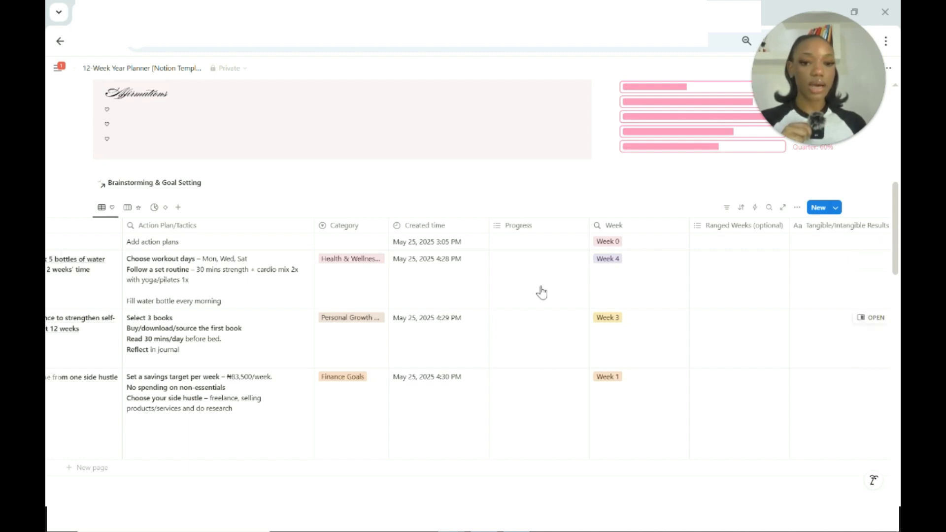
View the optional Ranged Weeks choices for the workout goal in the Brainstorming & Goal Setting table without picking one.
scroll(541, 345, right, 5)
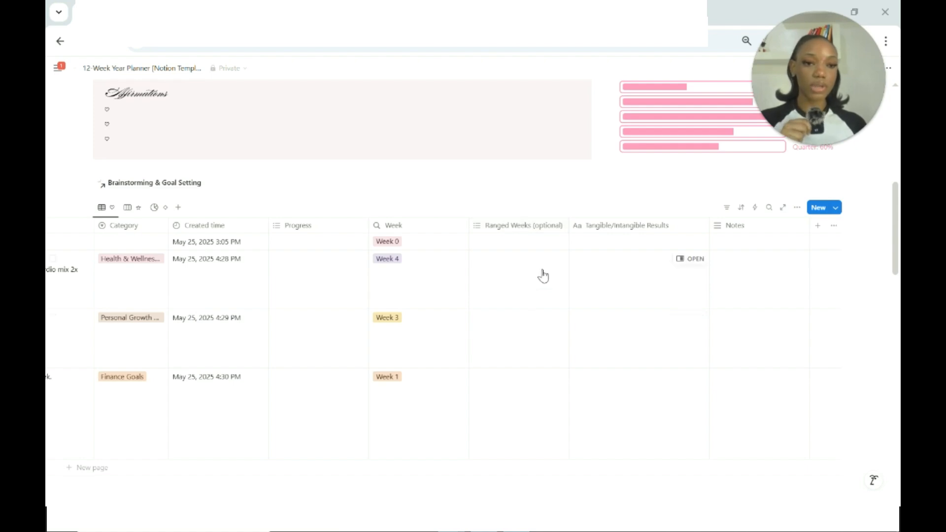
click(508, 267)
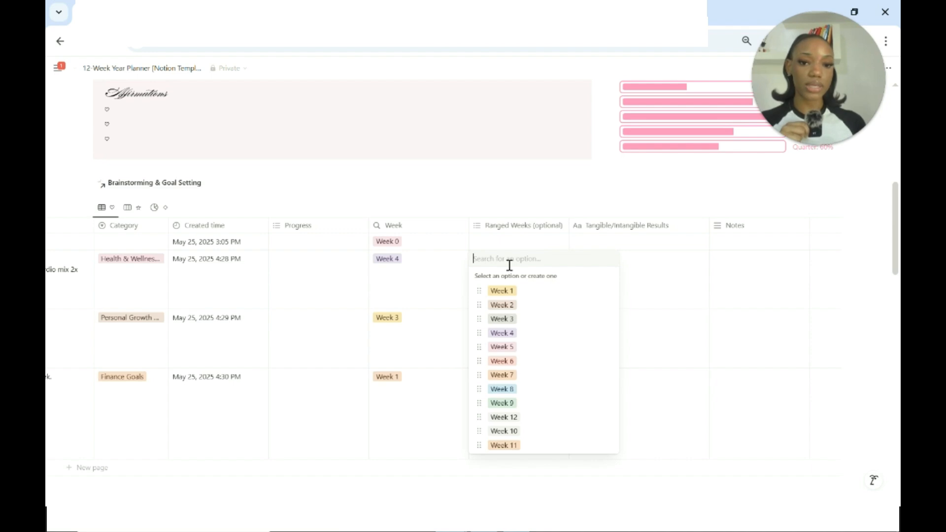
key(Escape)
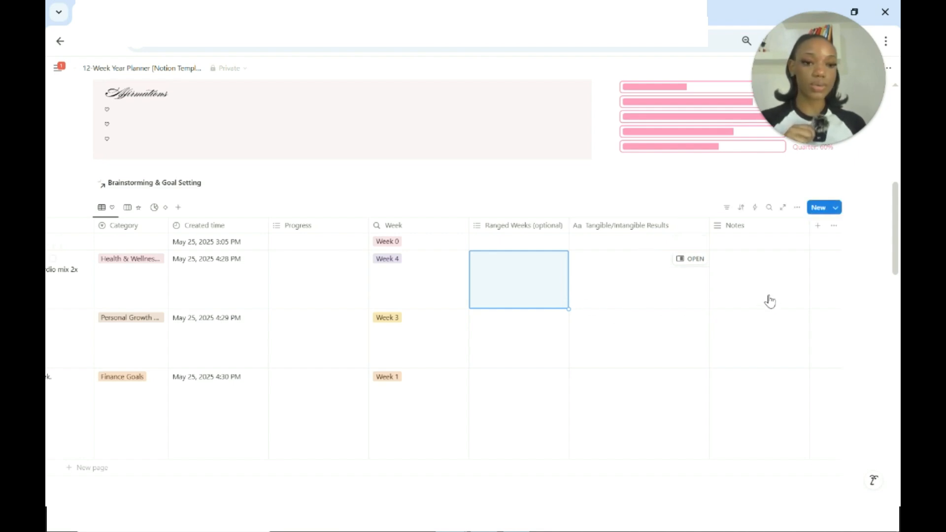
scroll(770, 300, left, 5)
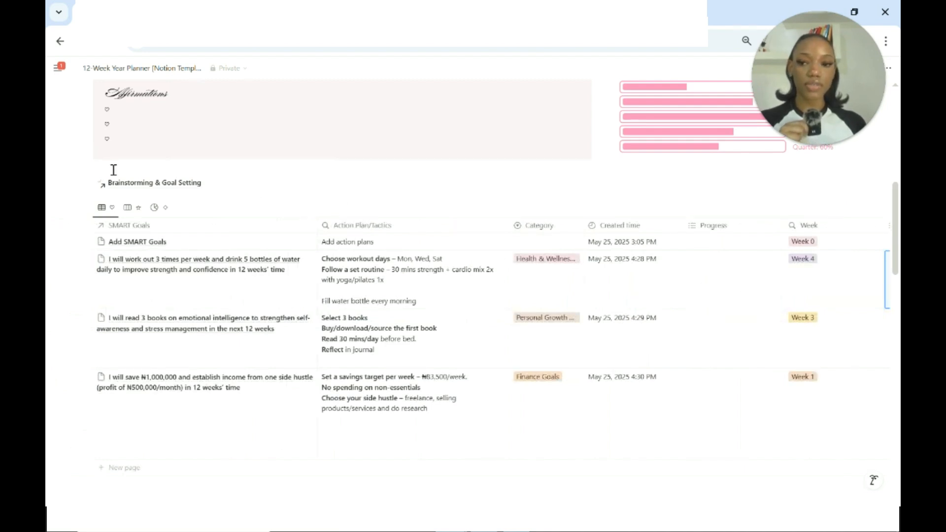
Look over the goals grouped by category in the Brainstorming & Goal Setting board view and return to the table view.
click(127, 207)
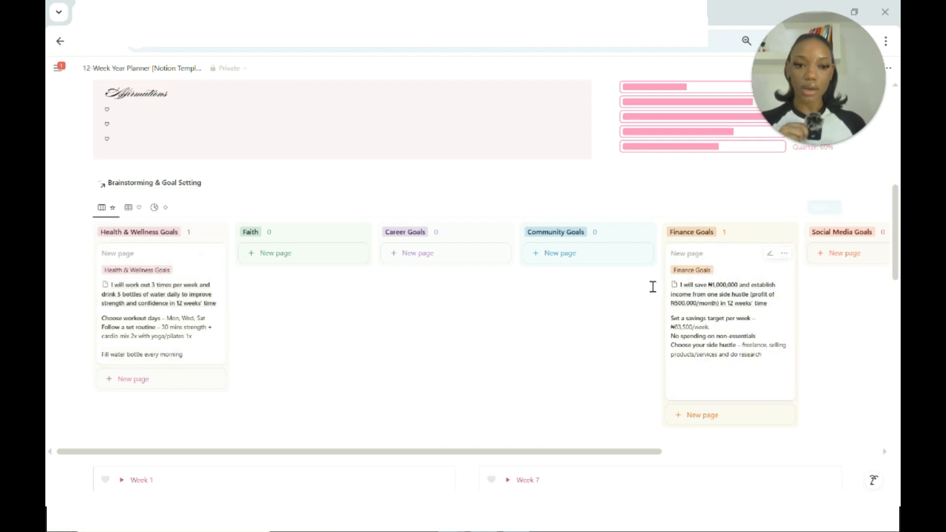
scroll(738, 295, right, 4)
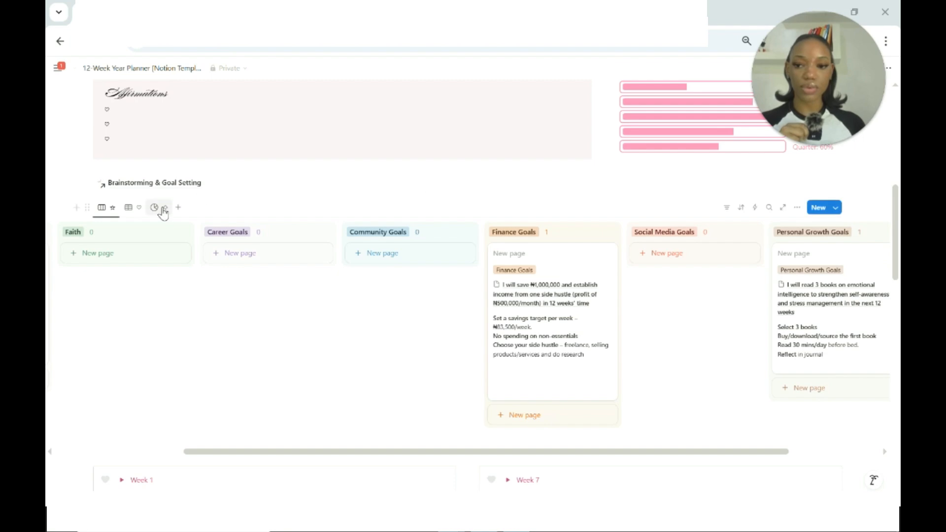
click(129, 207)
scroll(426, 293, down, 1)
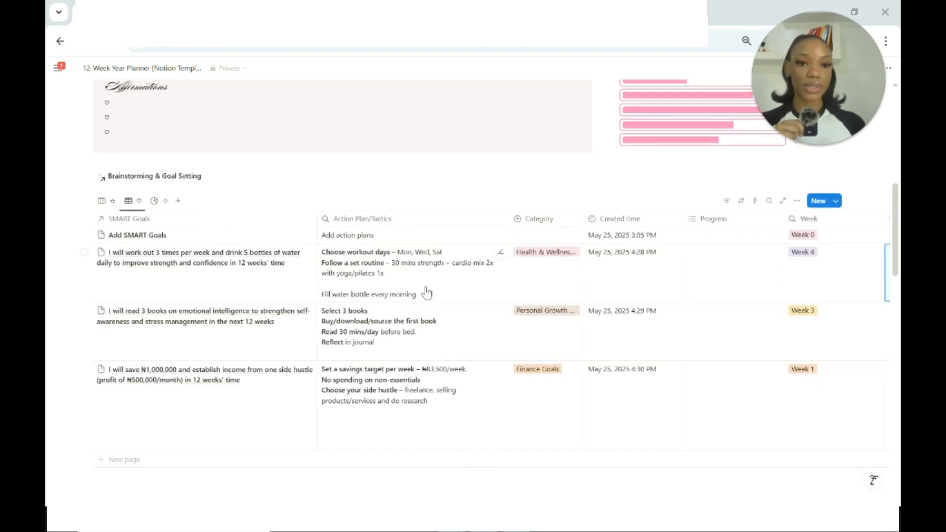
scroll(427, 292, up, 1)
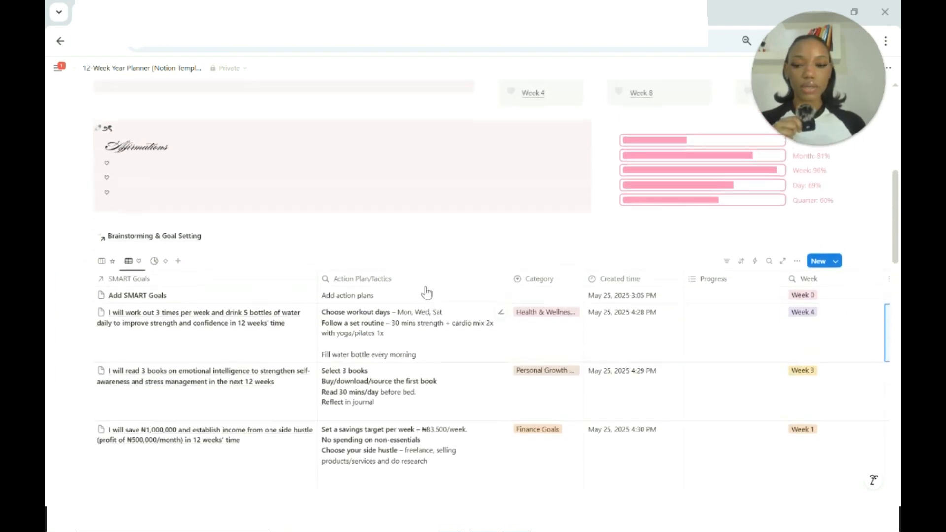
Expand the Week 1 section and look through its table's columns from SMART Goal to Additional Notes.
scroll(427, 293, down, 6)
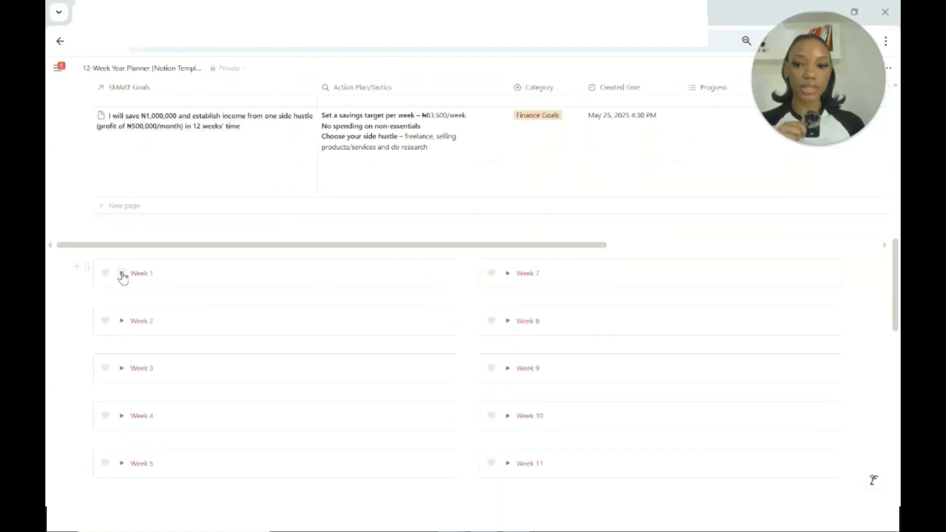
click(122, 273)
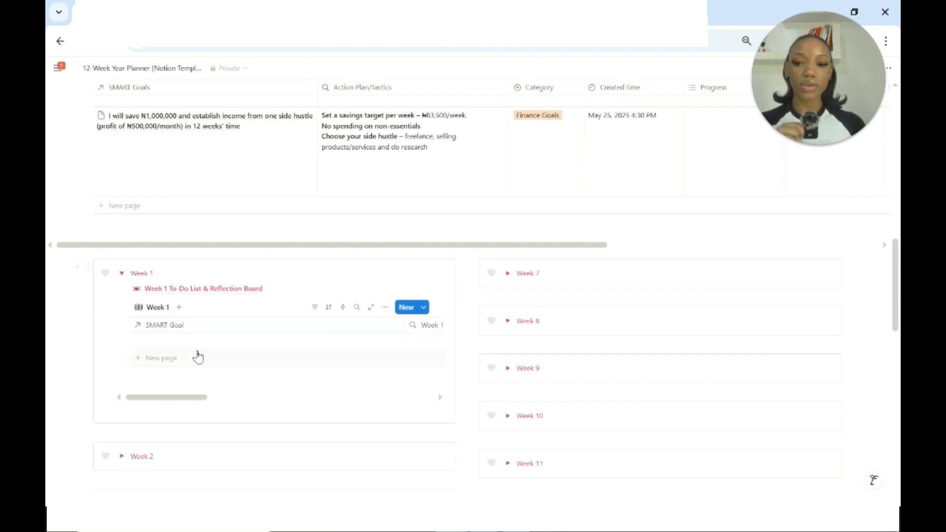
scroll(198, 356, right, 5)
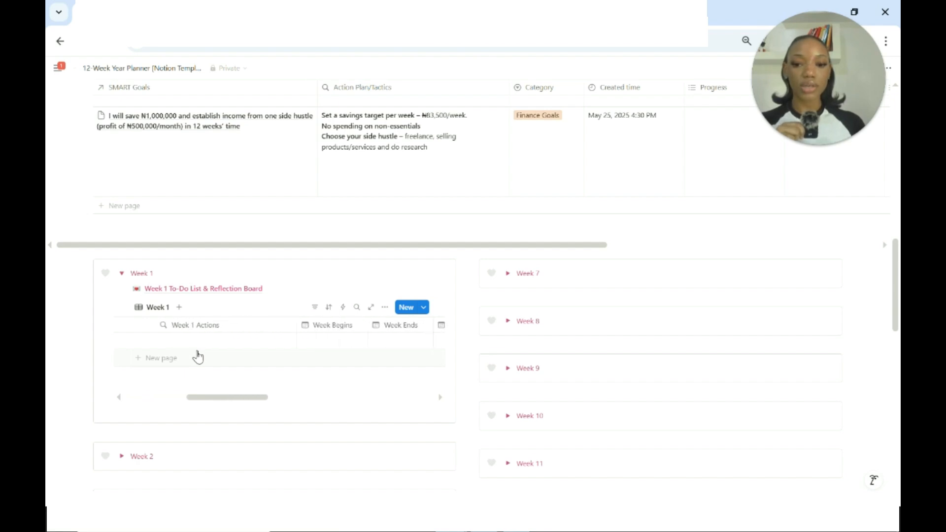
scroll(198, 356, right, 3)
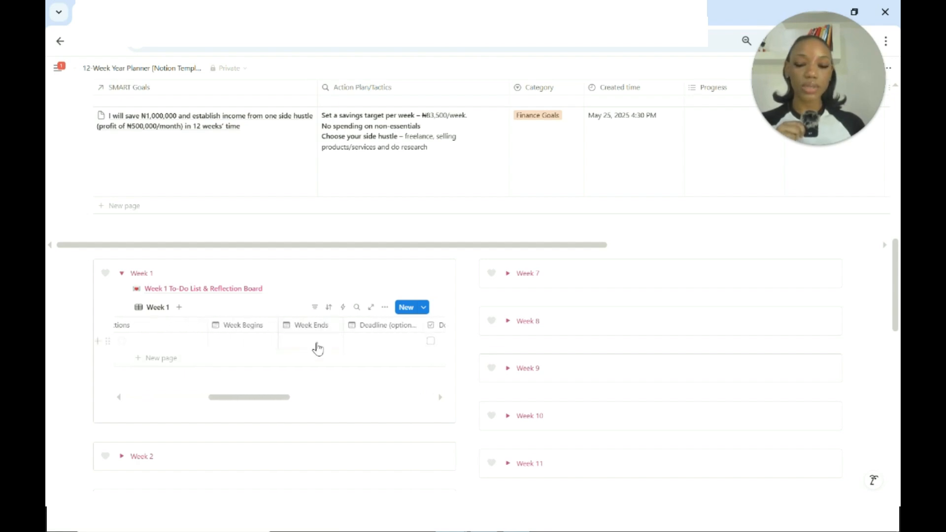
scroll(315, 345, right, 3)
scroll(318, 348, right, 3)
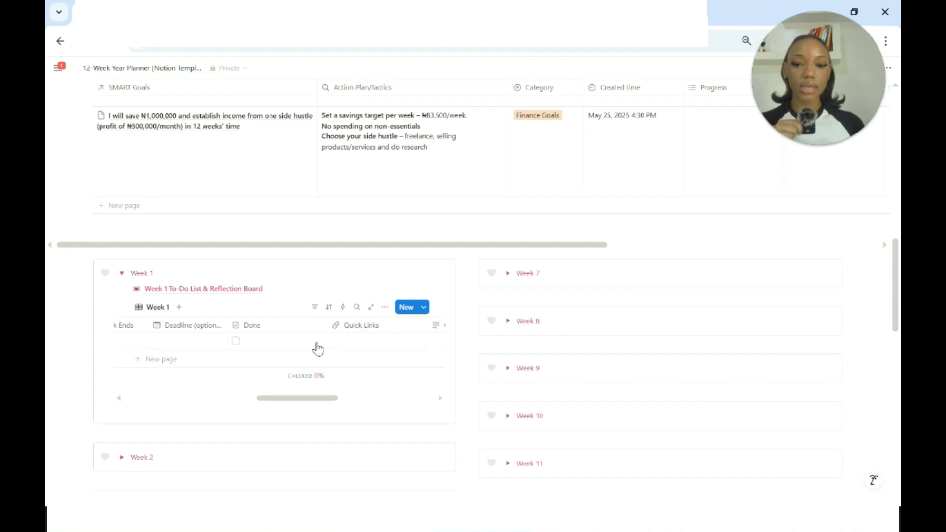
scroll(318, 349, right, 5)
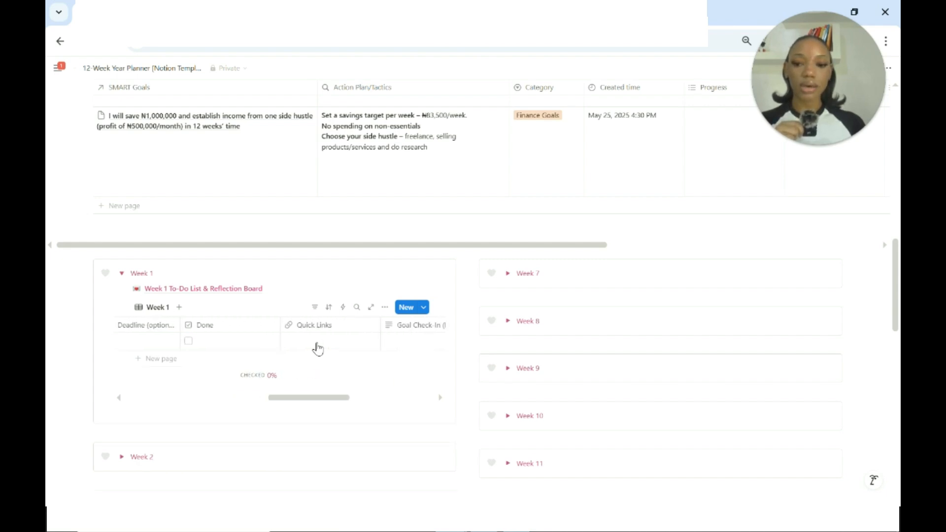
scroll(318, 349, right, 5)
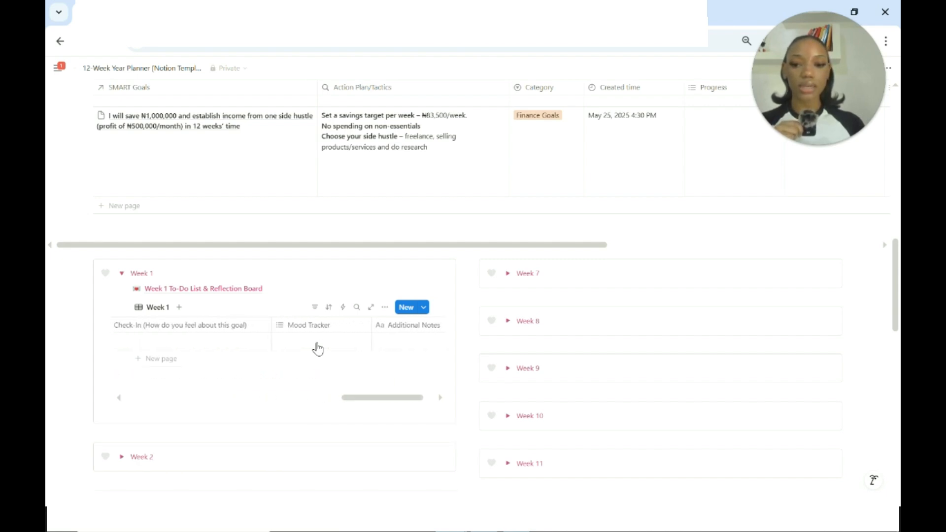
scroll(318, 349, left, 8)
scroll(318, 348, left, 10)
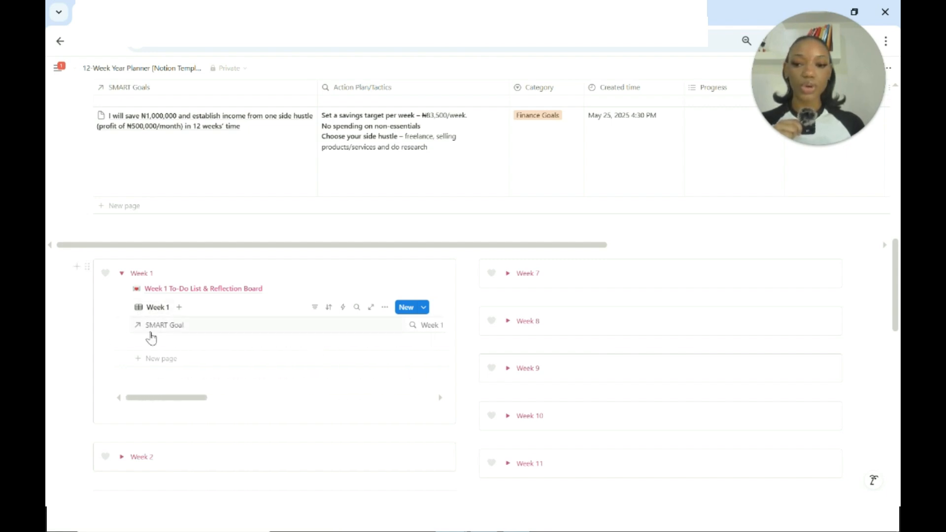
Link the goal of saving ₦1,000,000 and establishing side-hustle income as the SMART Goal of the empty row in the Week 1 table.
click(164, 345)
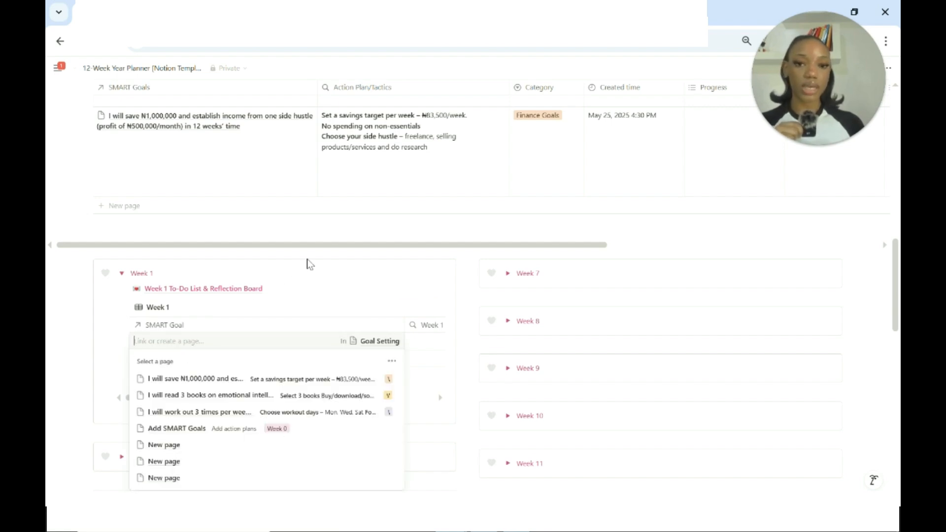
key(Escape)
scroll(354, 264, up, 5)
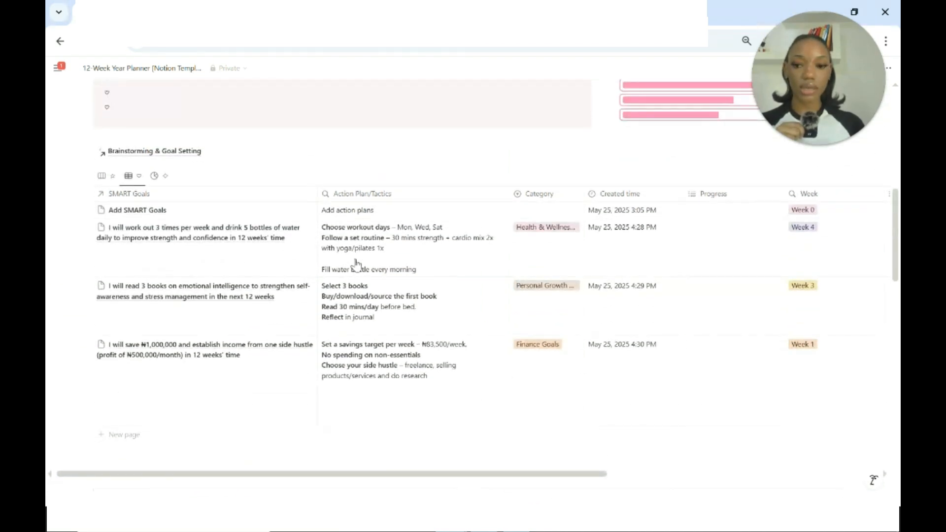
scroll(355, 264, down, 5)
click(204, 350)
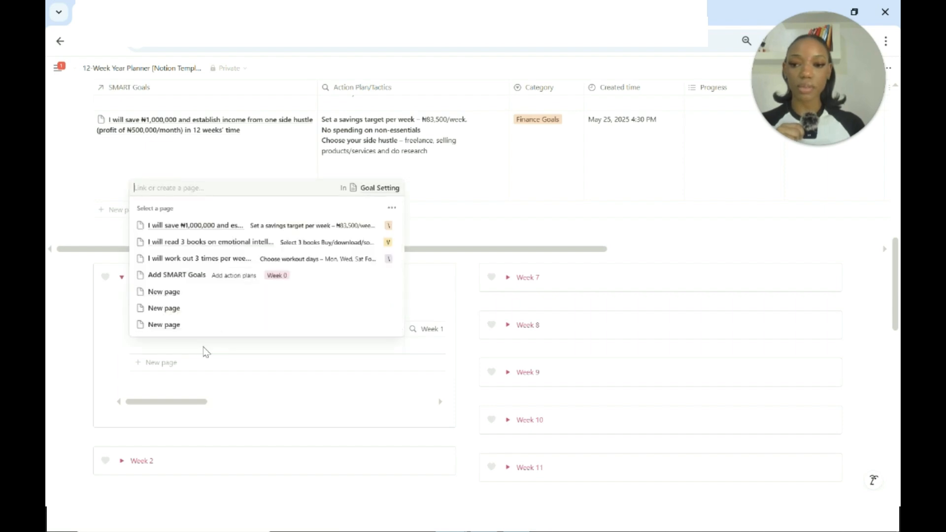
click(188, 227)
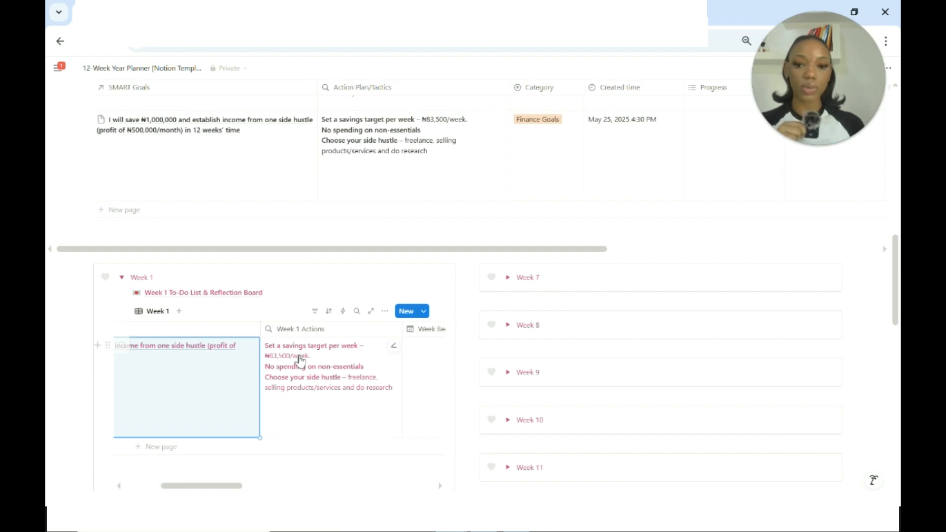
Set the savings goal's Week Begins date to 05/25/2025 and its Week Ends date to May 31, 2025 in the Week 1 table.
scroll(299, 361, right, 3)
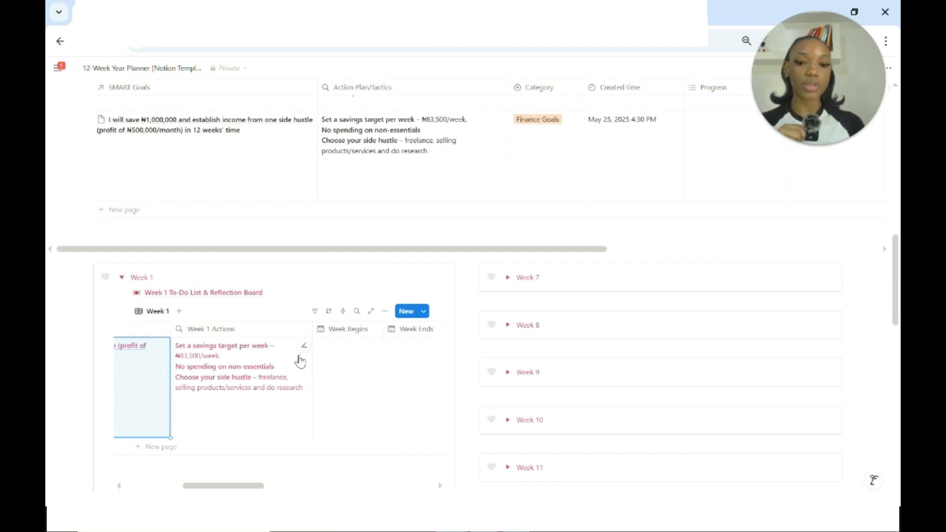
click(353, 376)
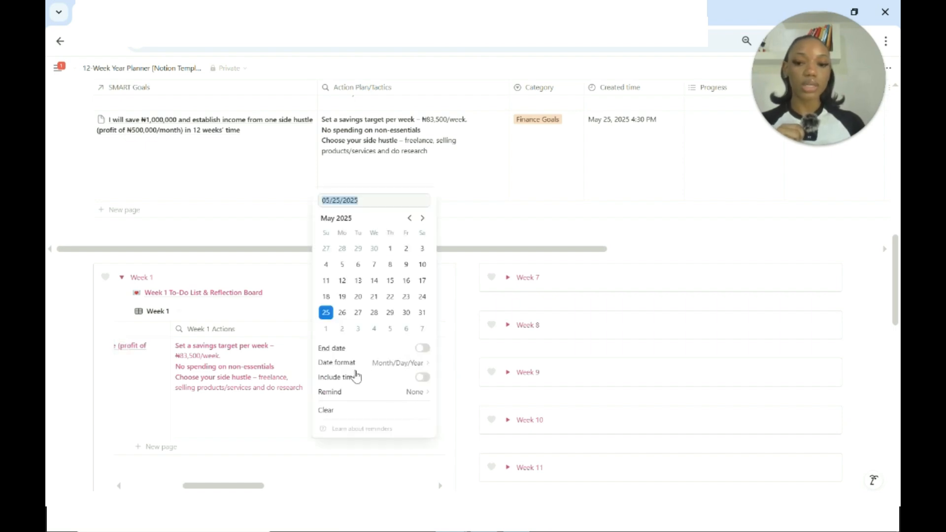
click(324, 314)
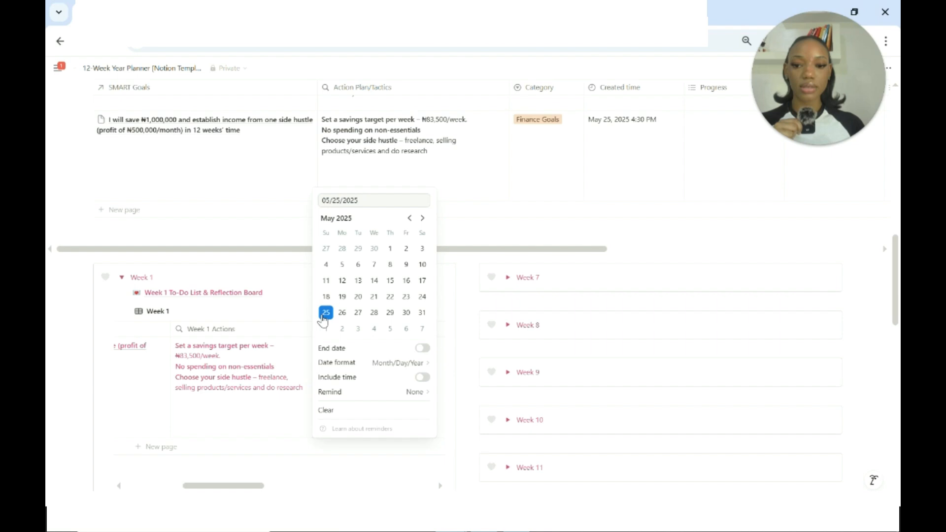
click(293, 286)
click(408, 360)
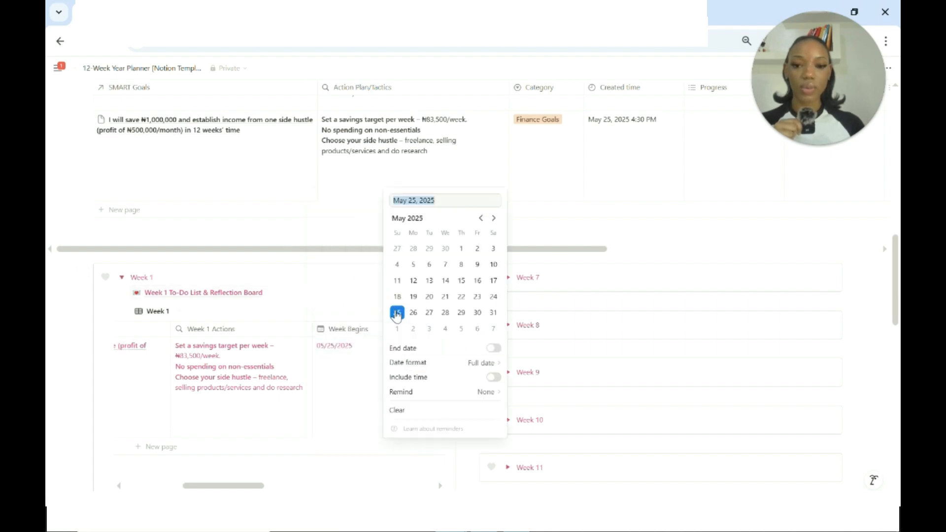
click(397, 314)
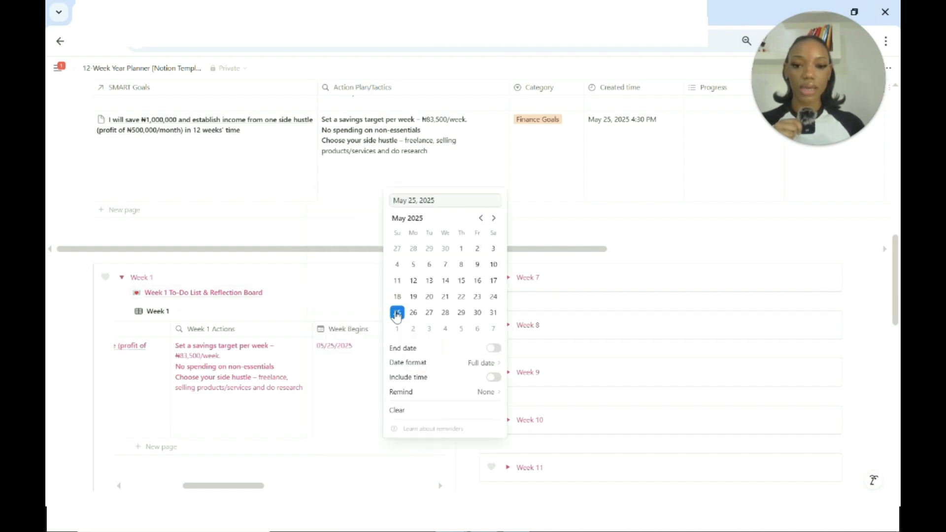
click(494, 313)
key(Escape)
Set the savings goal's optional Deadline to May 31, 2025 in the Week 1 table.
scroll(377, 408, right, 3)
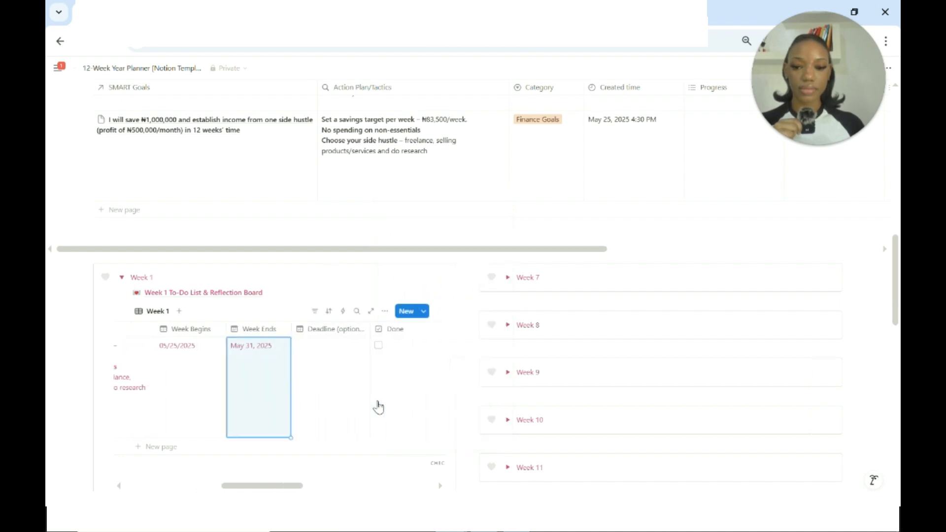
scroll(345, 399, left, 2)
click(316, 386)
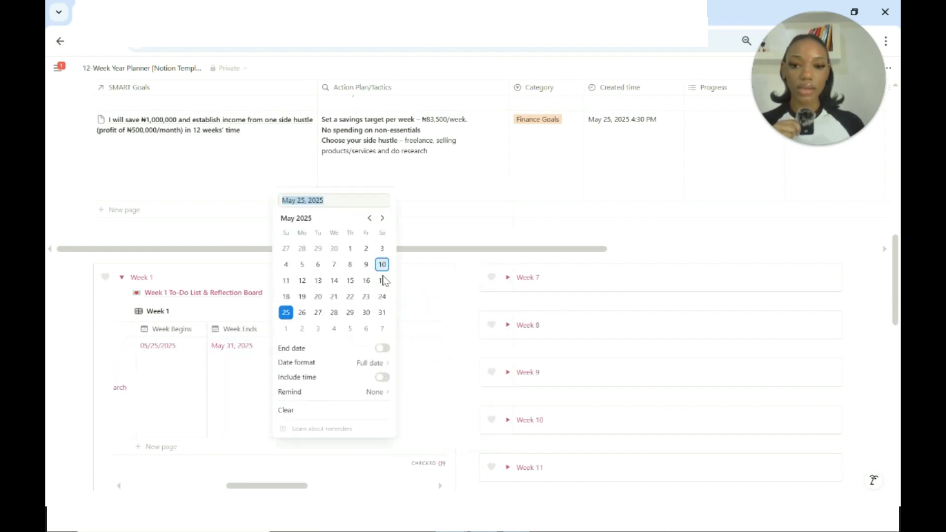
click(383, 314)
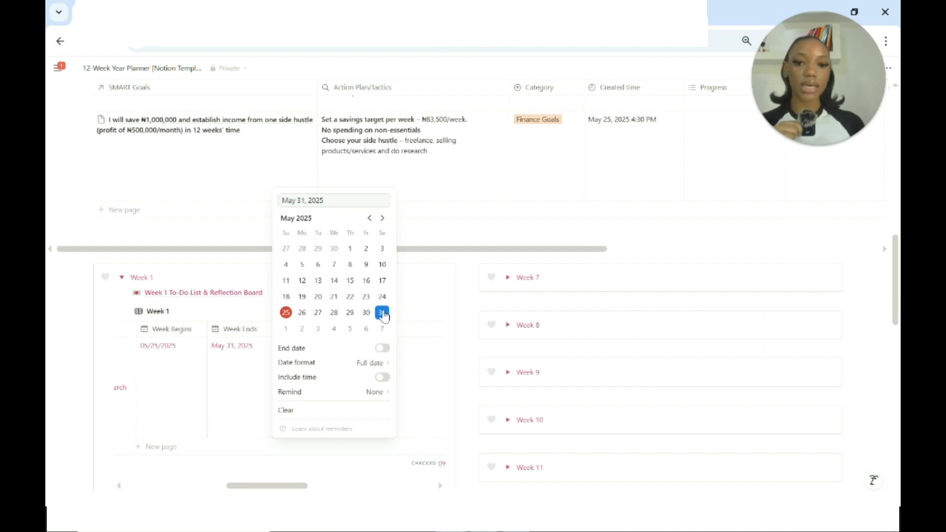
key(Escape)
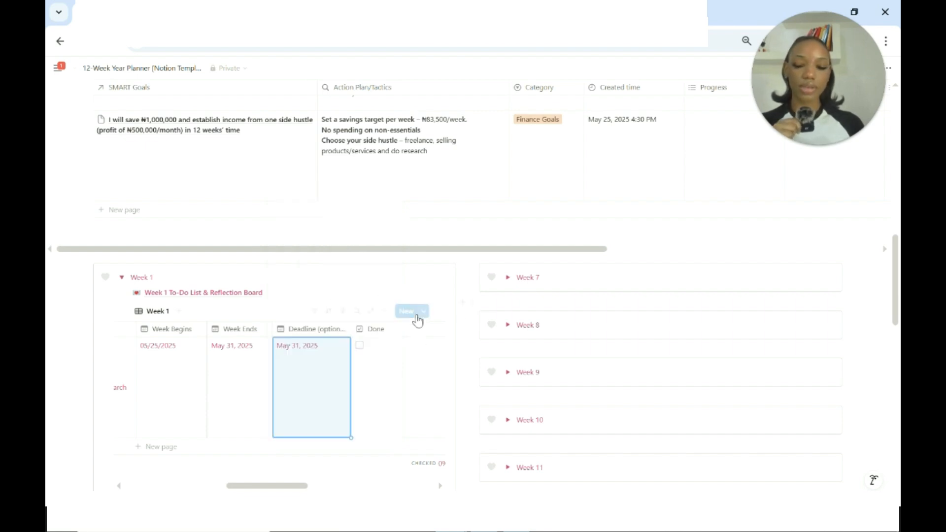
Look through the savings goal's row in the Week 1 table, from the SMART Goal to the empty Goal Check-In field.
scroll(383, 395, right, 3)
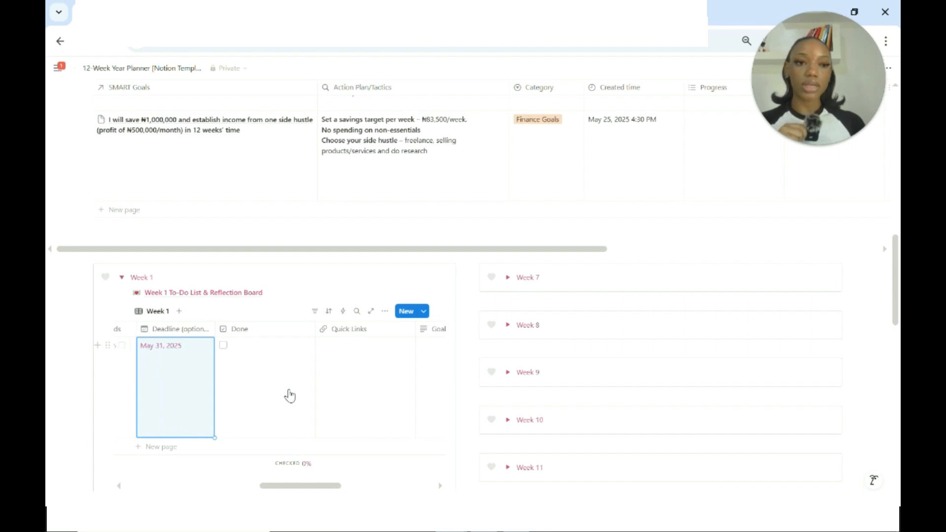
scroll(288, 395, right, 1)
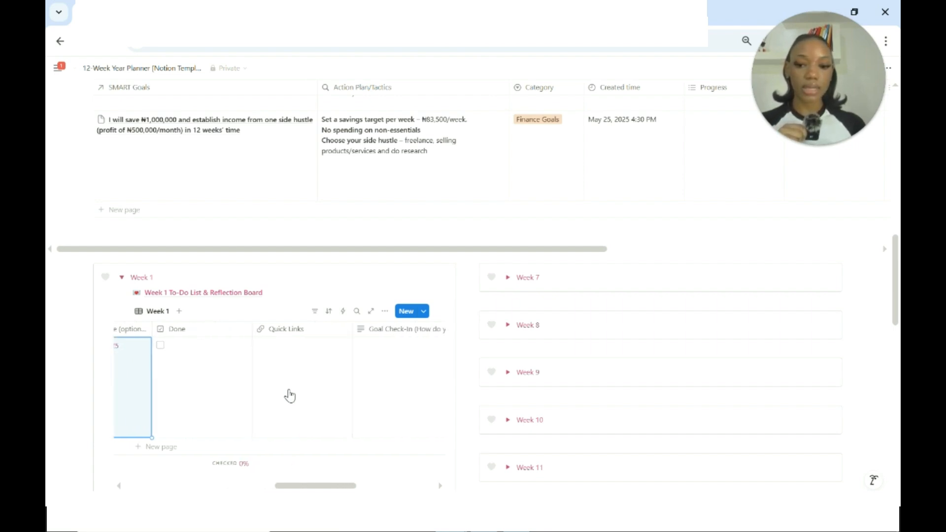
scroll(220, 380, left, 5)
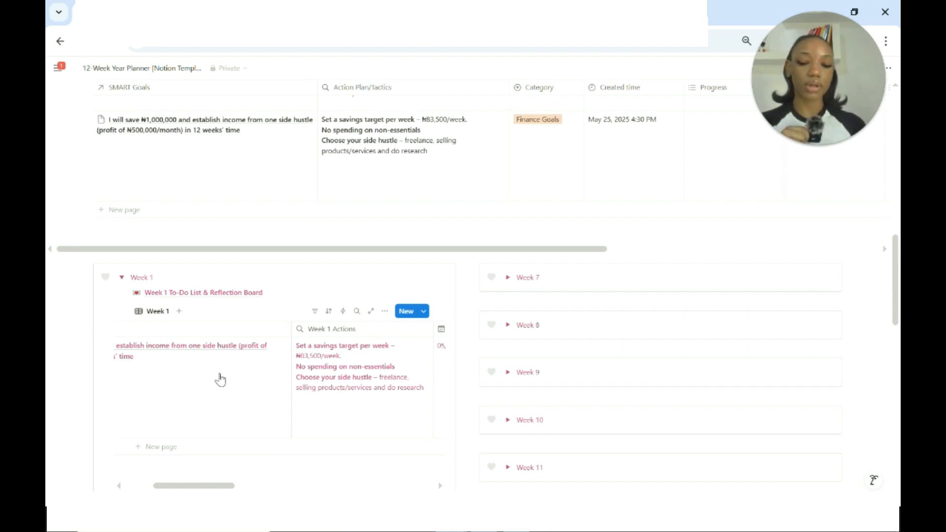
scroll(221, 380, right, 3)
scroll(220, 380, left, 5)
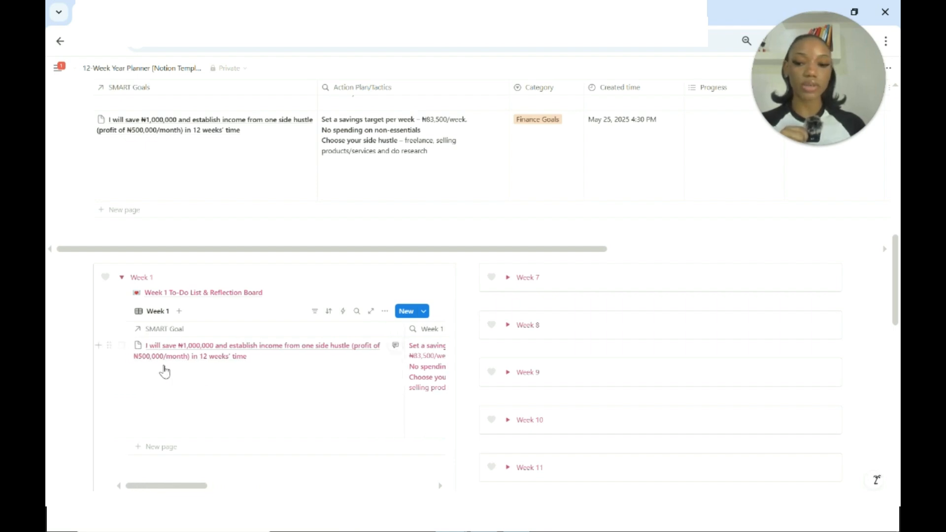
scroll(163, 370, right, 5)
scroll(394, 375, right, 3)
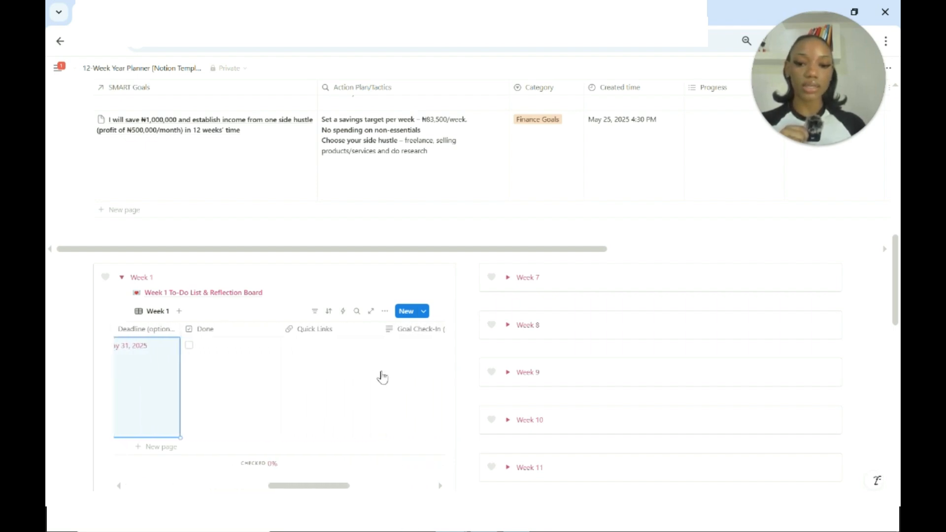
scroll(318, 382, right, 4)
click(358, 381)
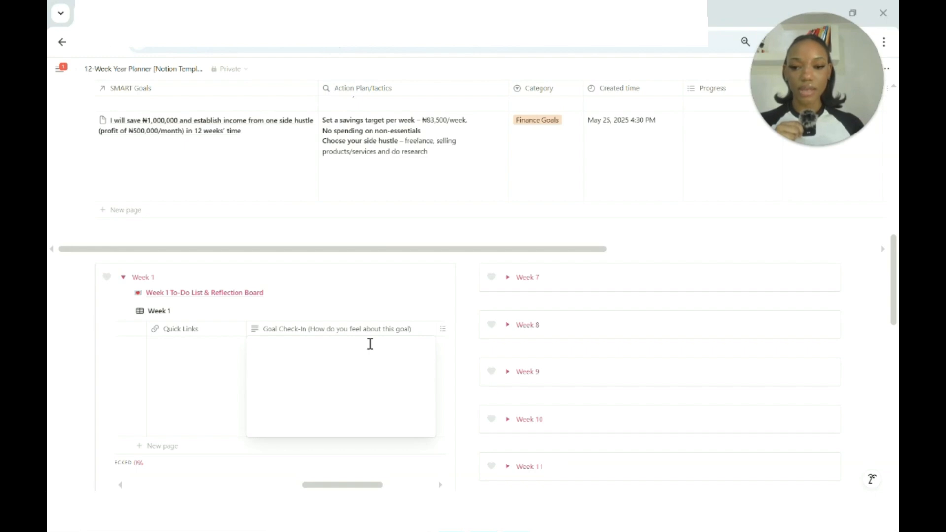
key(Escape)
Set the savings goal's Mood Tracker to Energetic in the Week 1 table.
scroll(369, 362, right, 3)
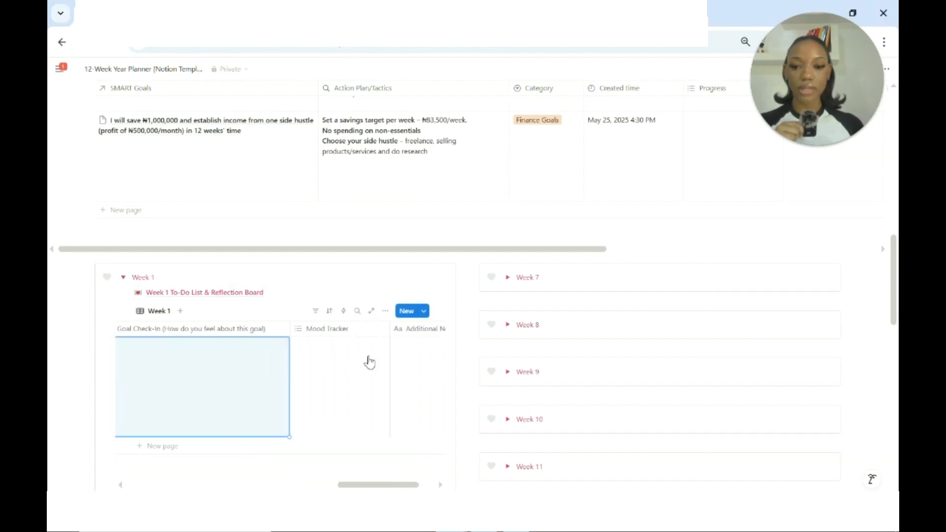
click(331, 363)
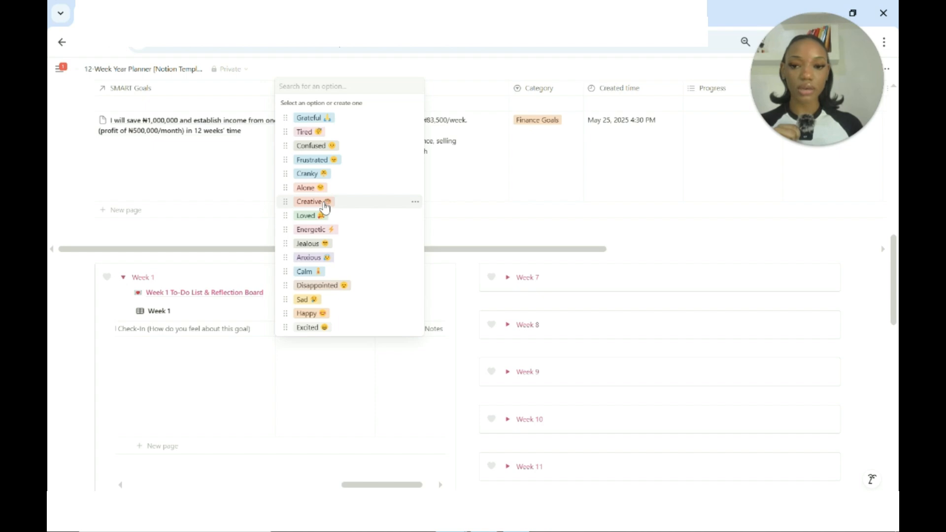
click(322, 233)
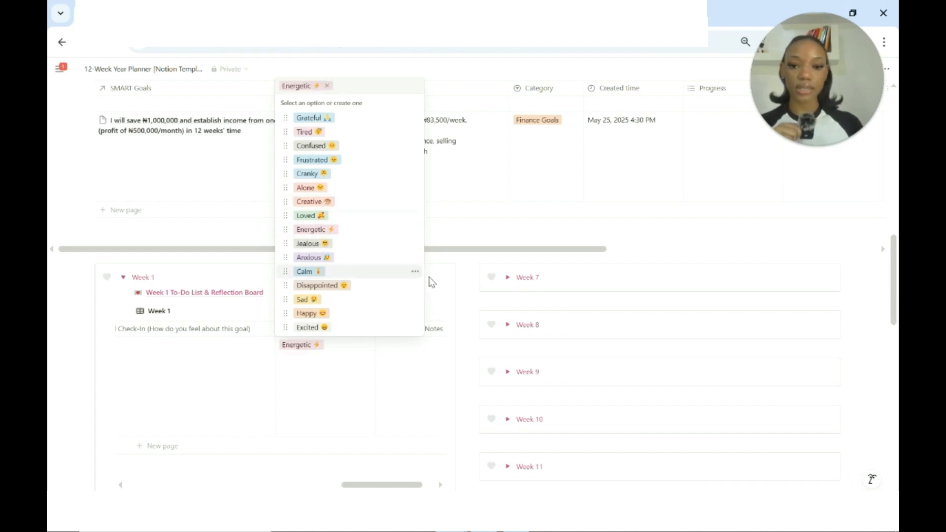
key(Escape)
scroll(391, 391, right, 2)
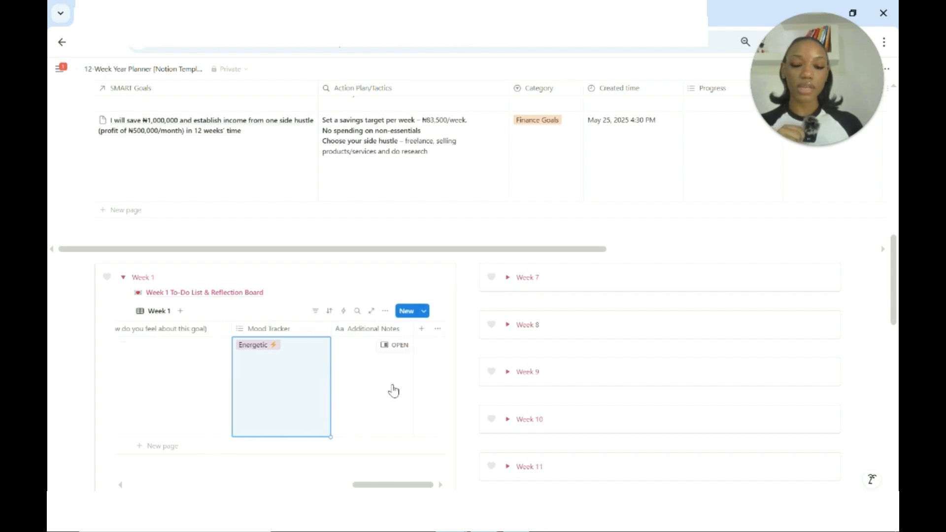
Open the Week 1 To-Do List & Reflection Board page and look over its daily to-do blocks.
scroll(285, 374, left, 5)
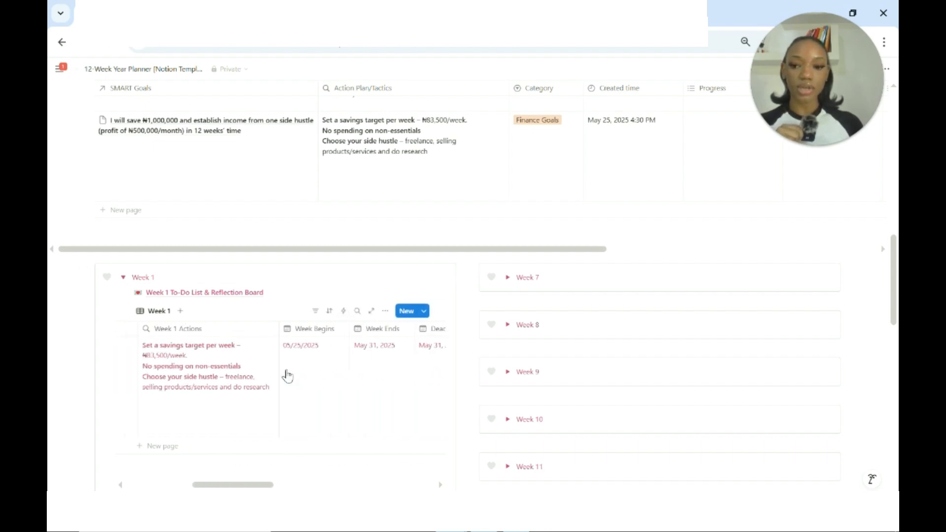
scroll(287, 376, left, 3)
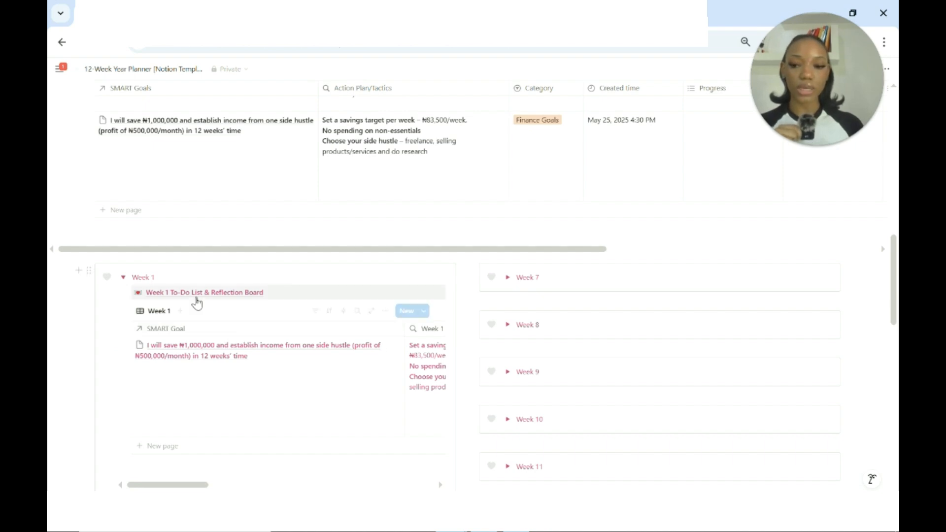
scroll(406, 214, down, 1)
mouse_move(211, 245)
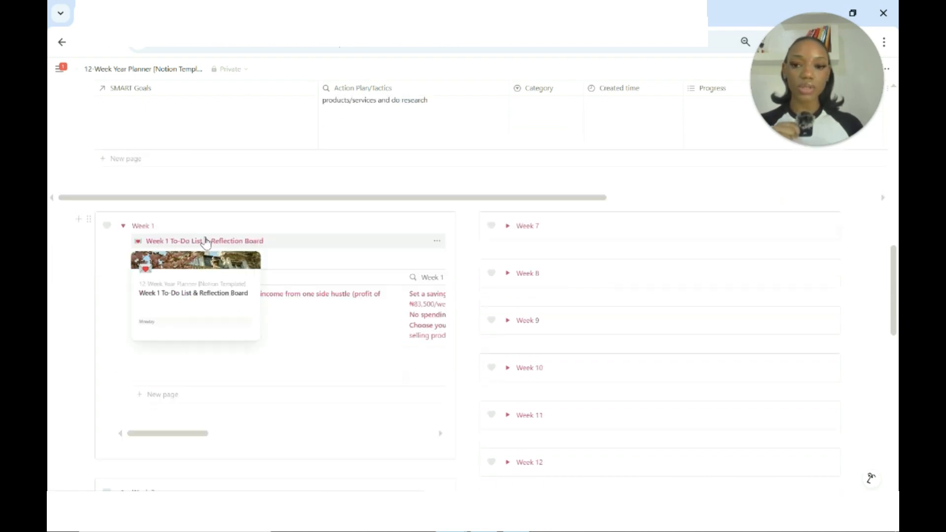
click(206, 242)
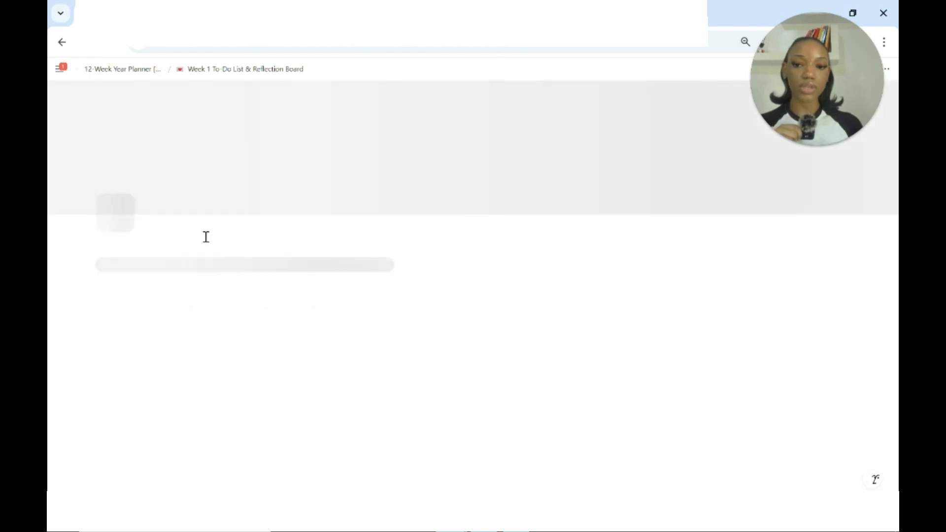
scroll(377, 288, down, 1)
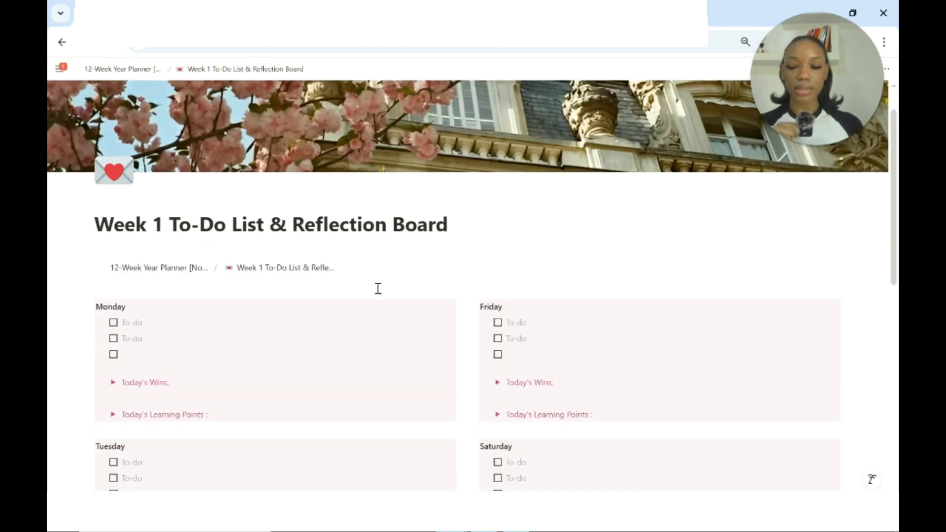
scroll(378, 288, down, 1)
scroll(378, 288, down, 1)
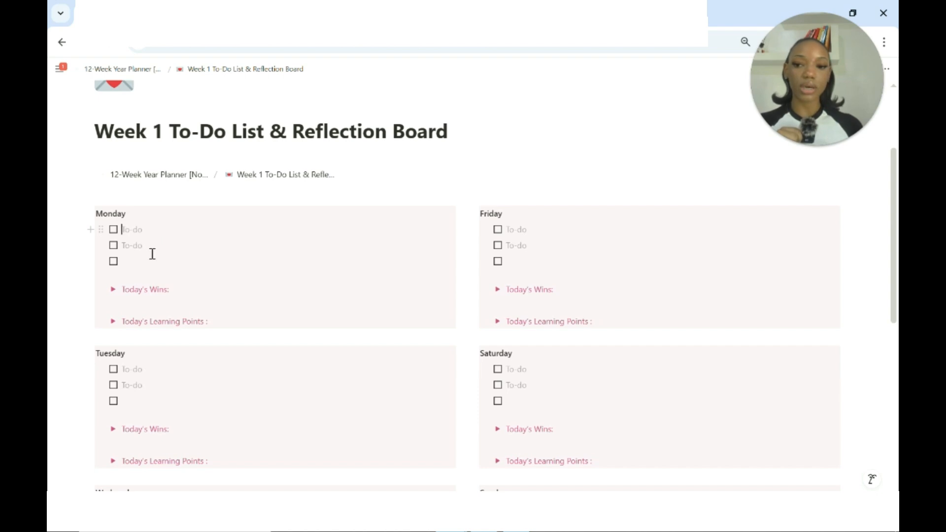
Expand Monday's Today's Wins and Today's Learning Points sections to view their bullets, and collapse both again.
scroll(152, 253, up, 1)
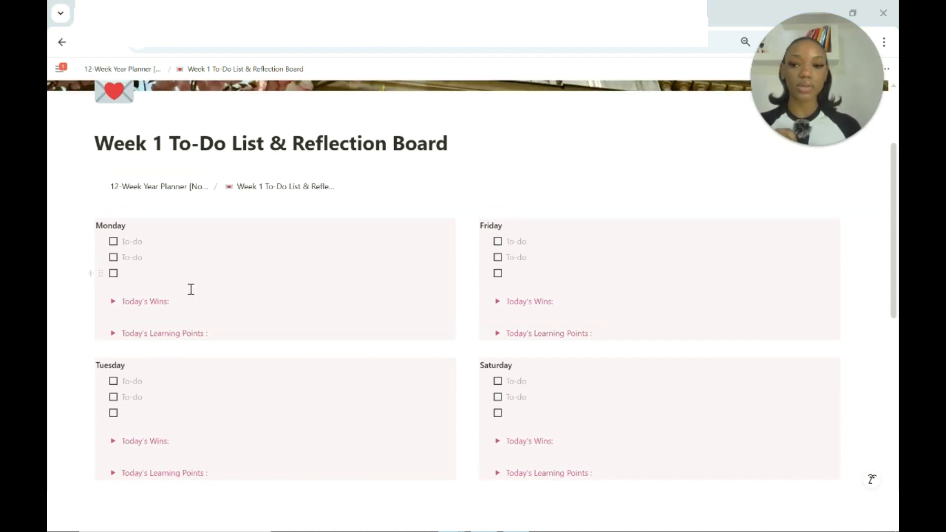
click(112, 302)
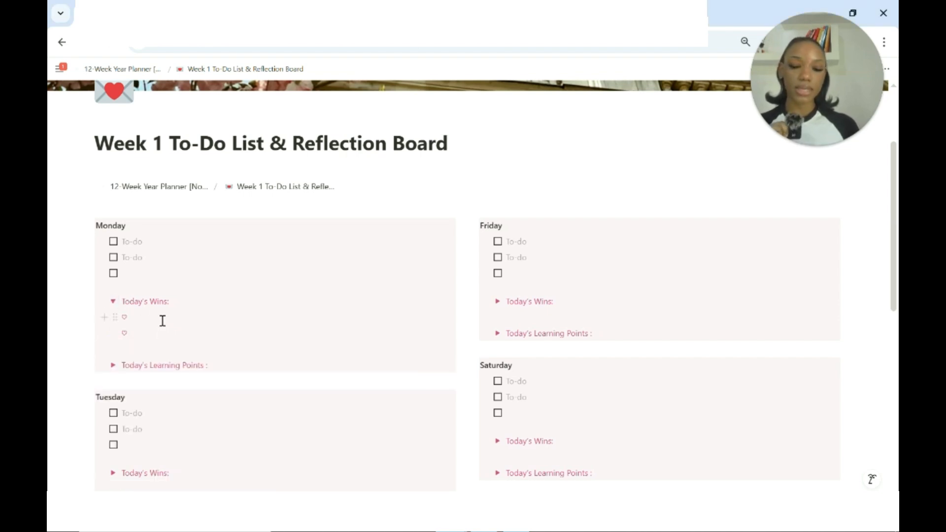
click(113, 365)
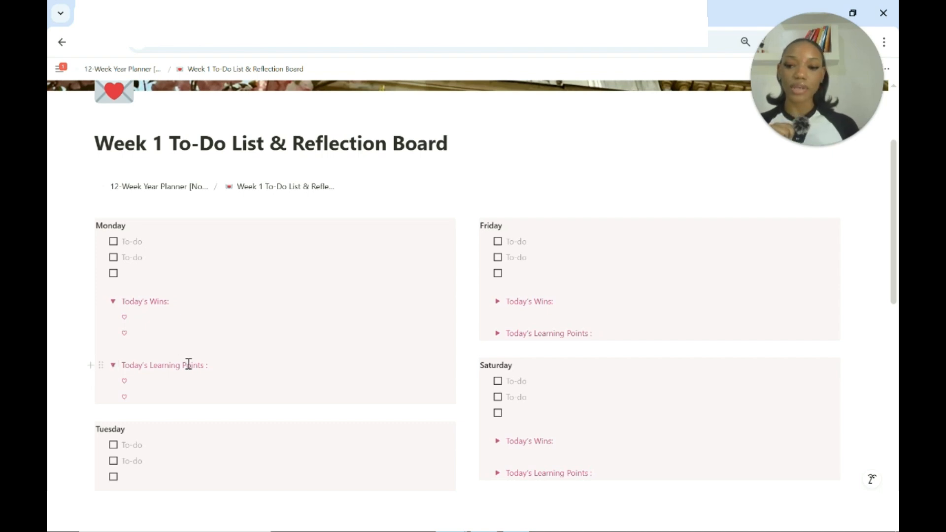
scroll(210, 370, down, 1)
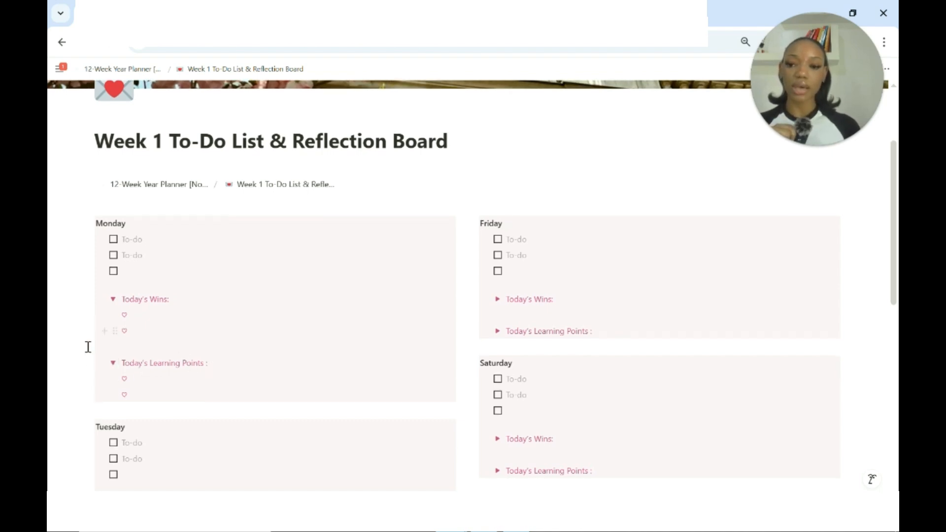
click(113, 363)
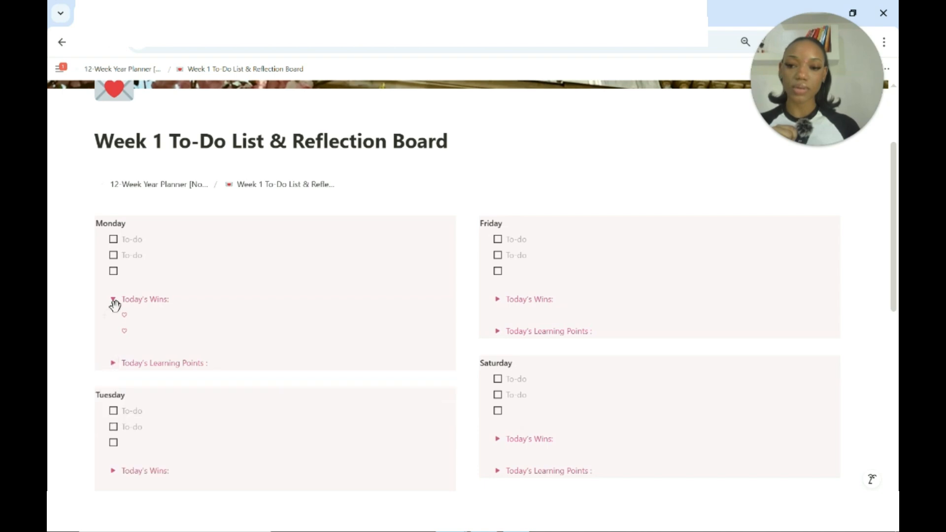
click(113, 299)
scroll(271, 386, down, 2)
scroll(271, 388, up, 2)
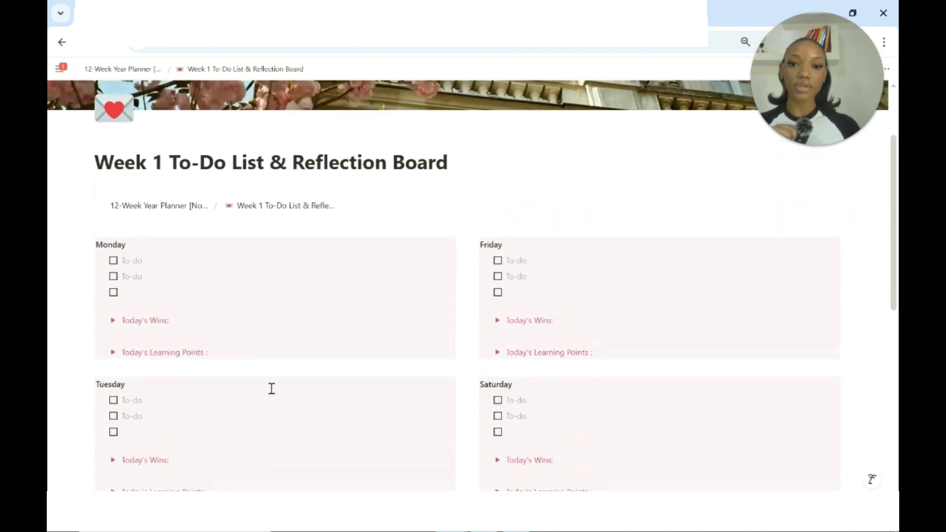
Expand the Reflection Board below the daily to-do blocks and read through its prompts for each weekday.
scroll(272, 389, down, 4)
scroll(270, 389, down, 7)
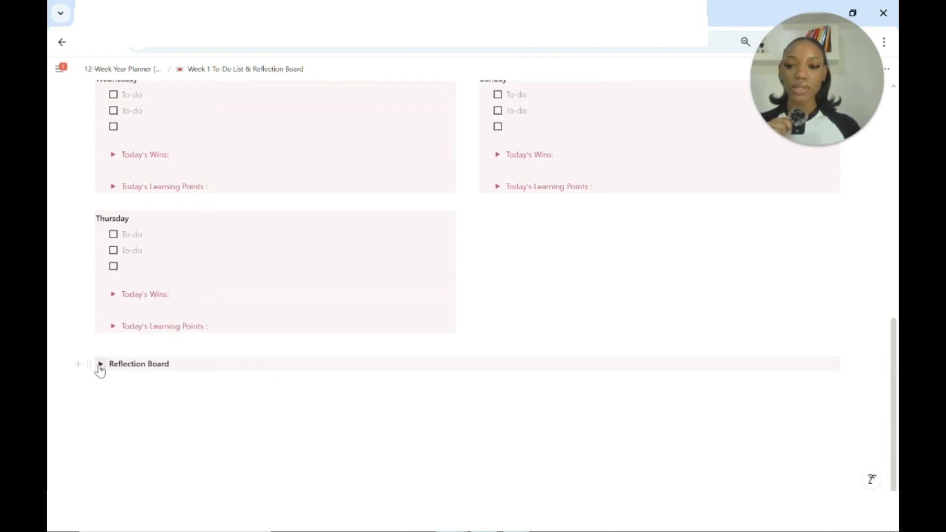
click(100, 364)
scroll(286, 401, down, 1)
scroll(300, 409, down, 3)
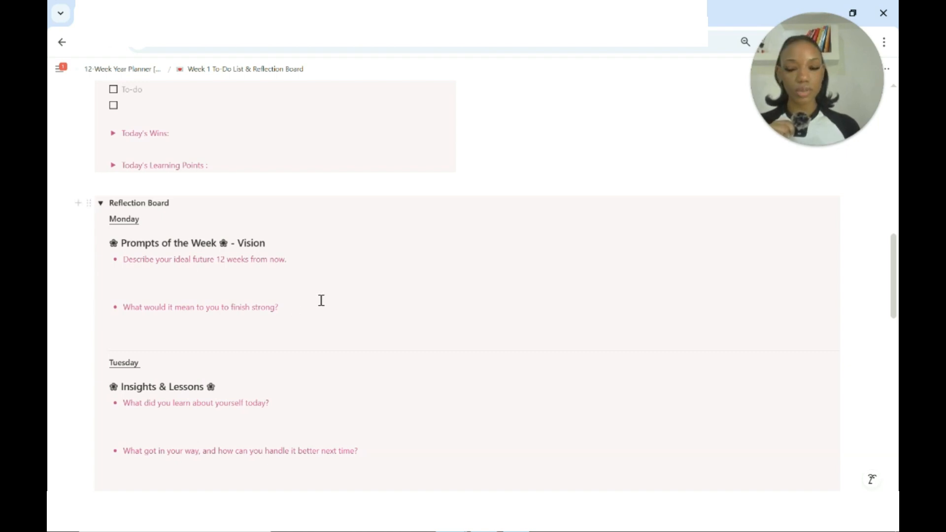
scroll(322, 300, down, 5)
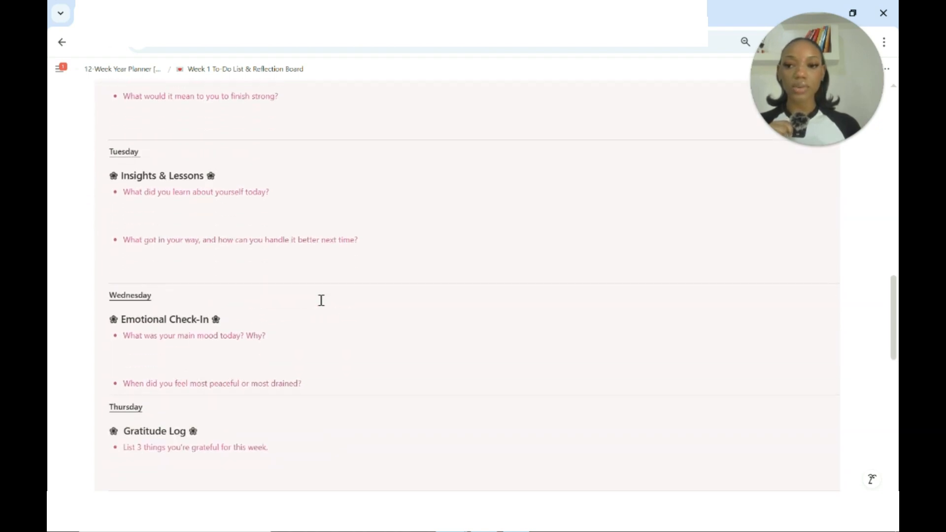
Return to the 12-Week Year Planner page and look over its weekly sections and Reflections block.
scroll(321, 300, up, 15)
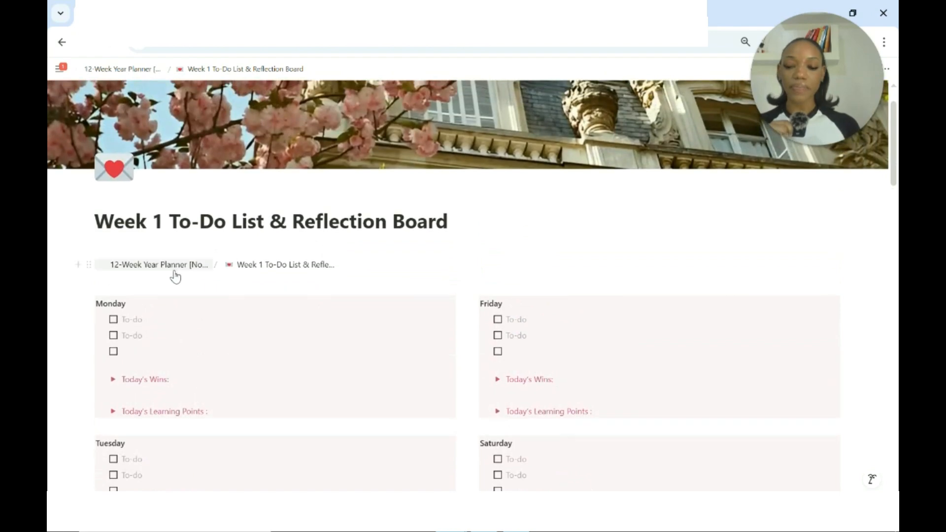
click(165, 265)
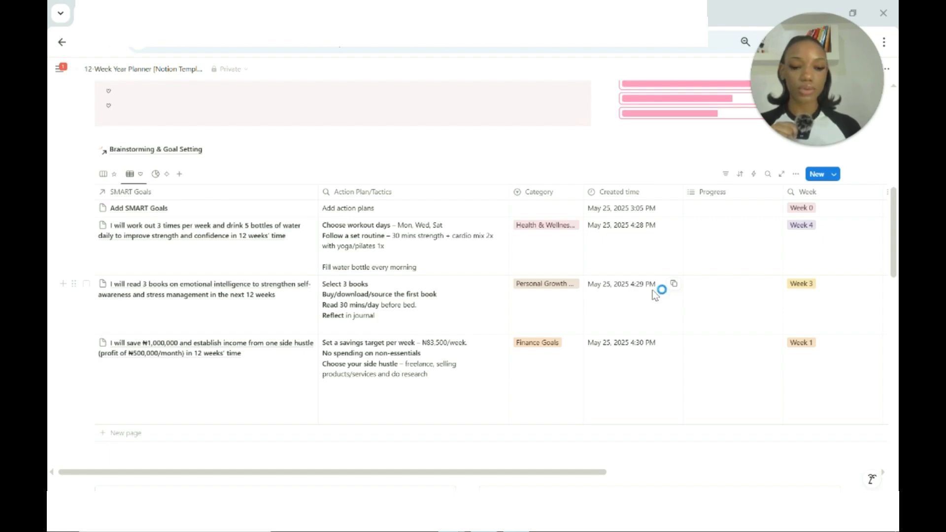
scroll(655, 294, down, 6)
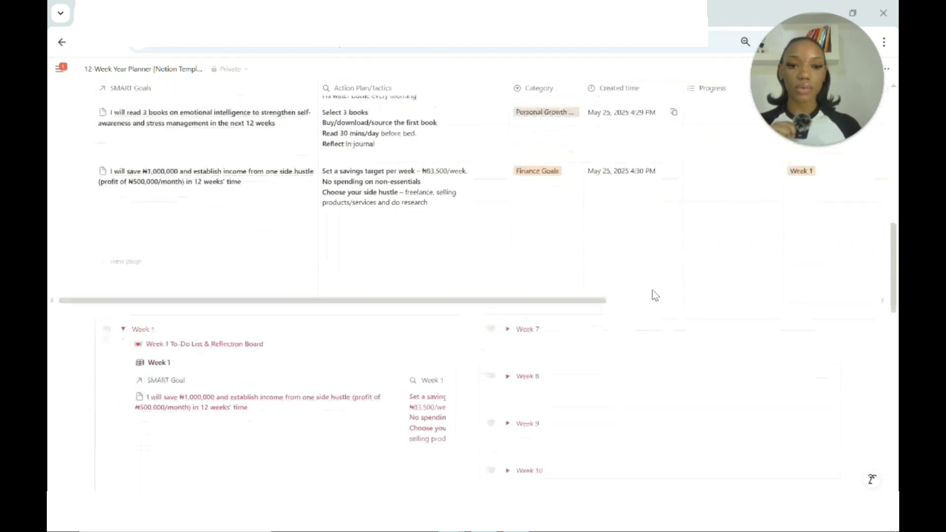
scroll(346, 304, down, 3)
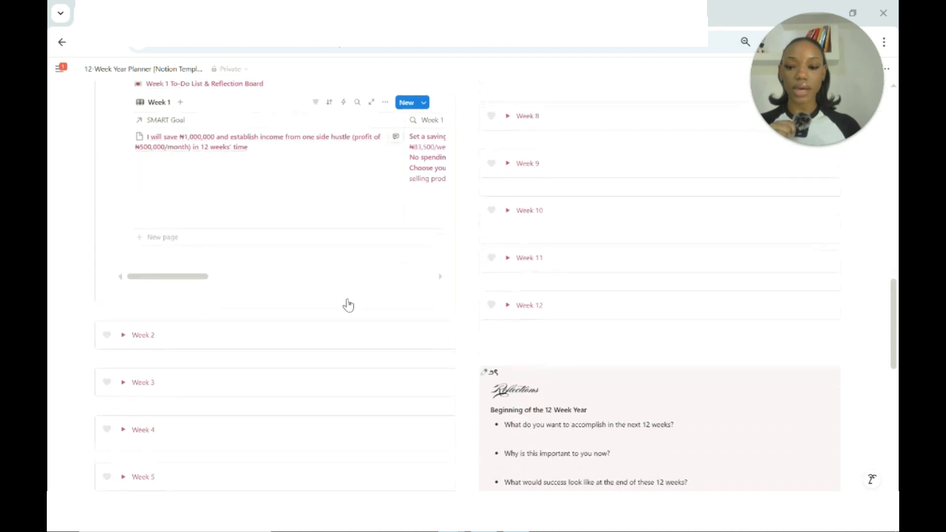
scroll(197, 358, up, 1)
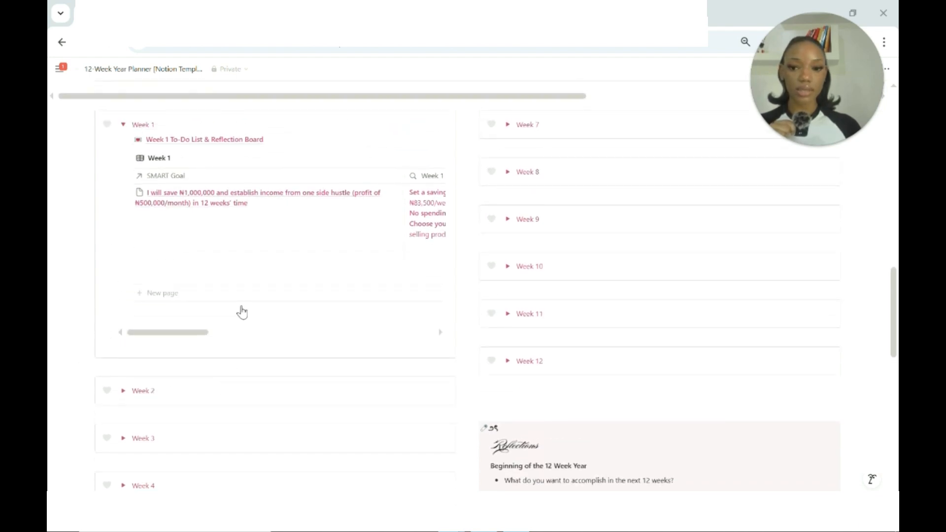
scroll(252, 354, down, 2)
scroll(138, 226, up, 4)
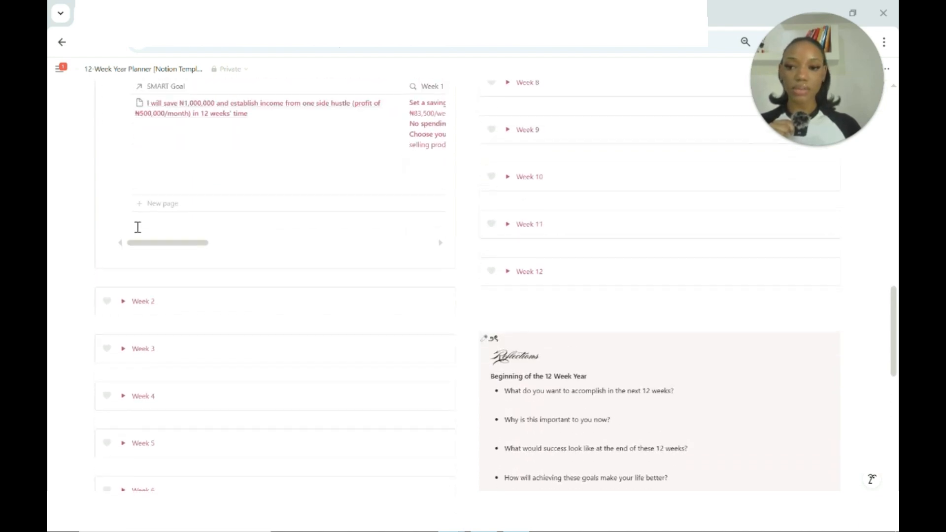
Assign Week 1 and Week 2 as the ranged weeks for the ₦1,000,000 savings goal in the SMART goals table.
scroll(210, 359, up, 7)
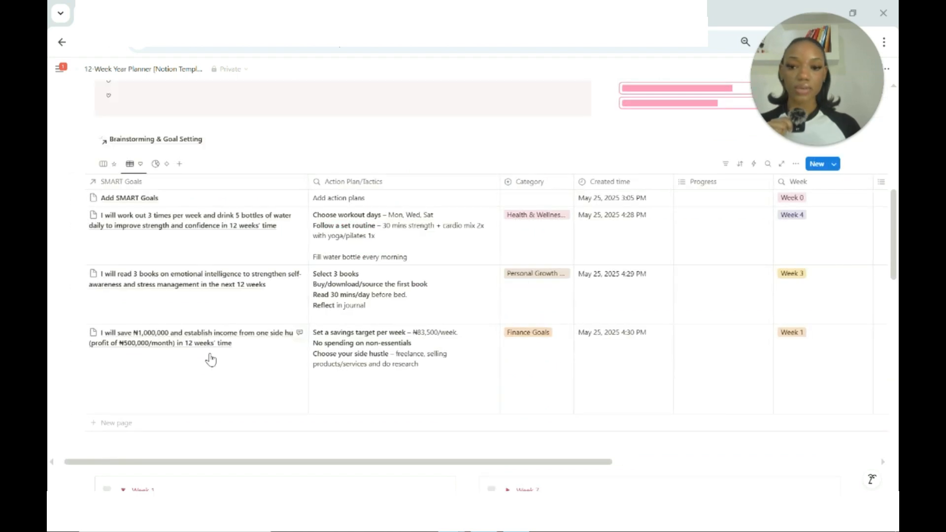
scroll(542, 363, right, 6)
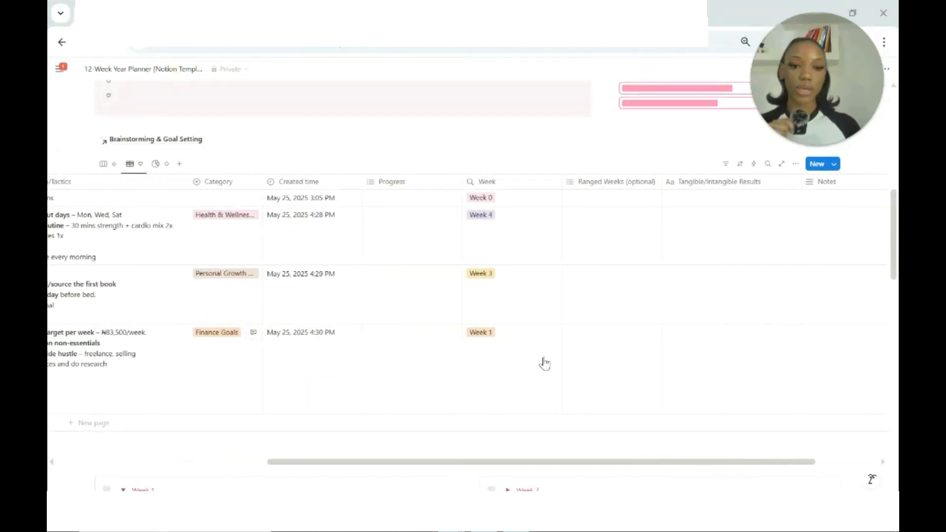
click(586, 366)
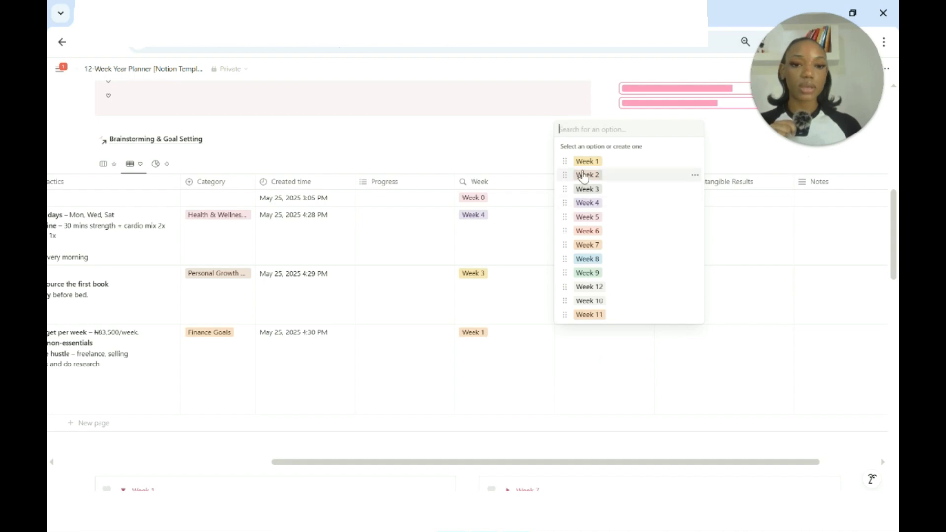
click(596, 163)
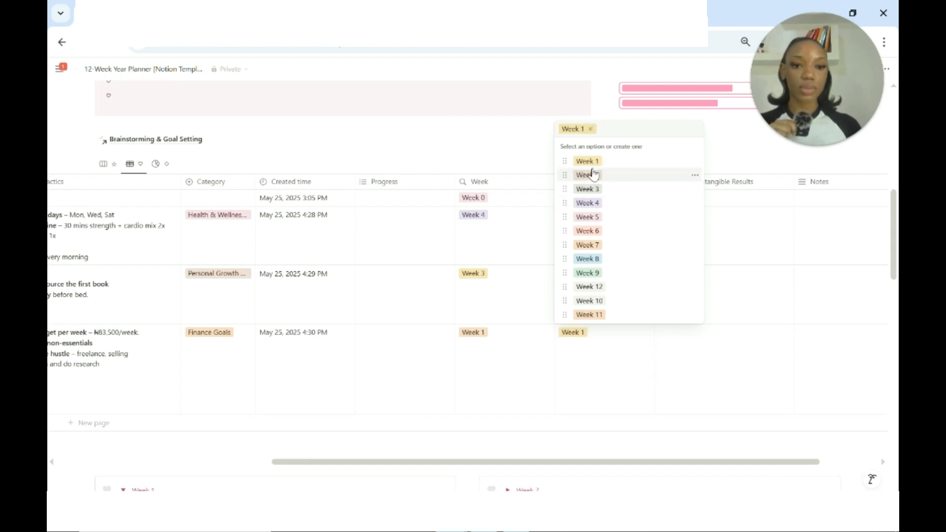
click(593, 175)
click(513, 158)
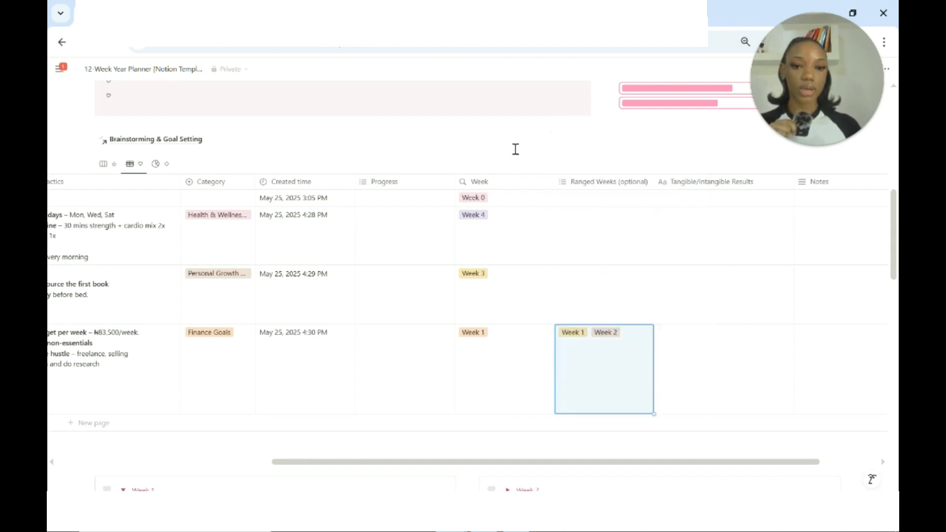
click(551, 128)
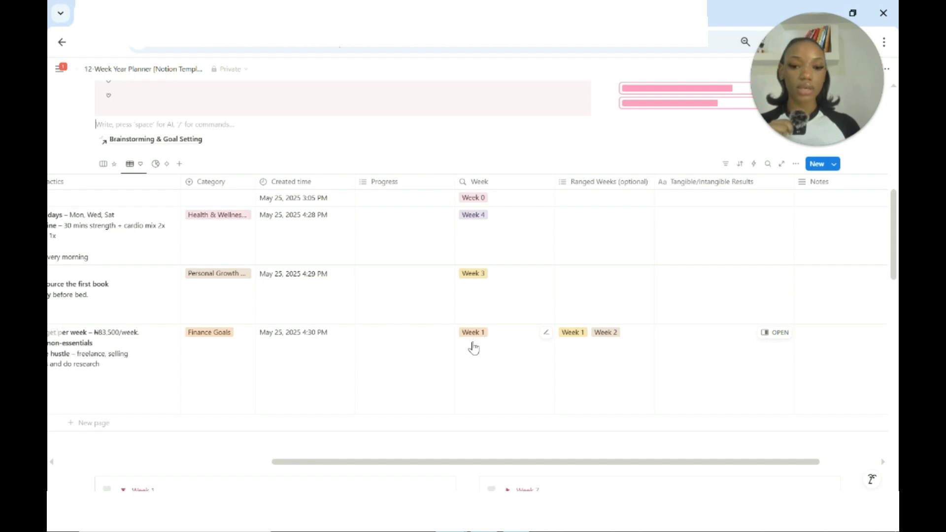
Open the Brainstorming & Goal Setting page and review the Sorted Table's goals, priorities, weeks and strategies.
scroll(473, 348, left, 2)
click(585, 346)
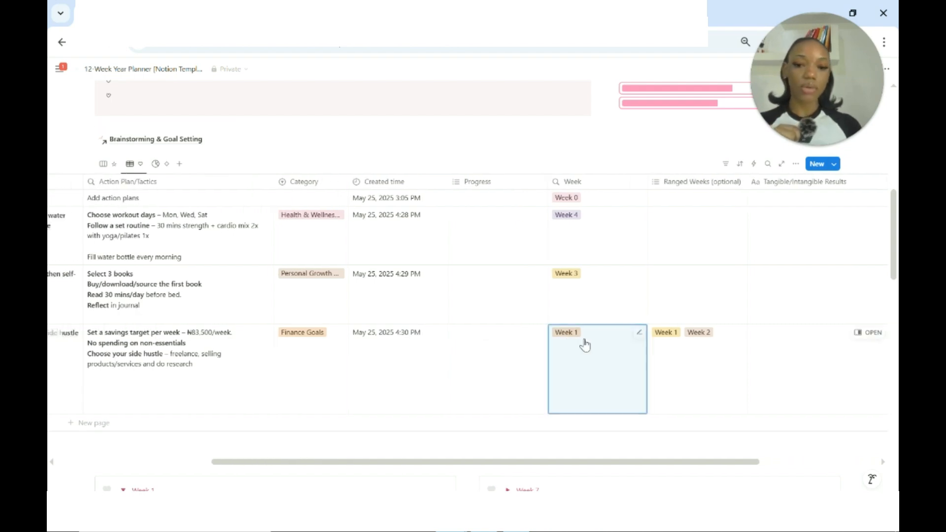
click(170, 140)
scroll(417, 198, down, 20)
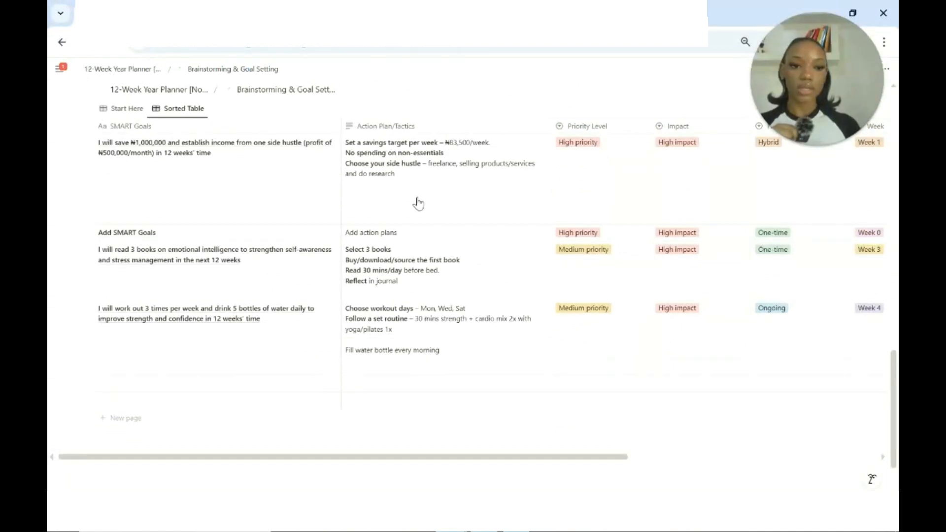
scroll(416, 202, right, 5)
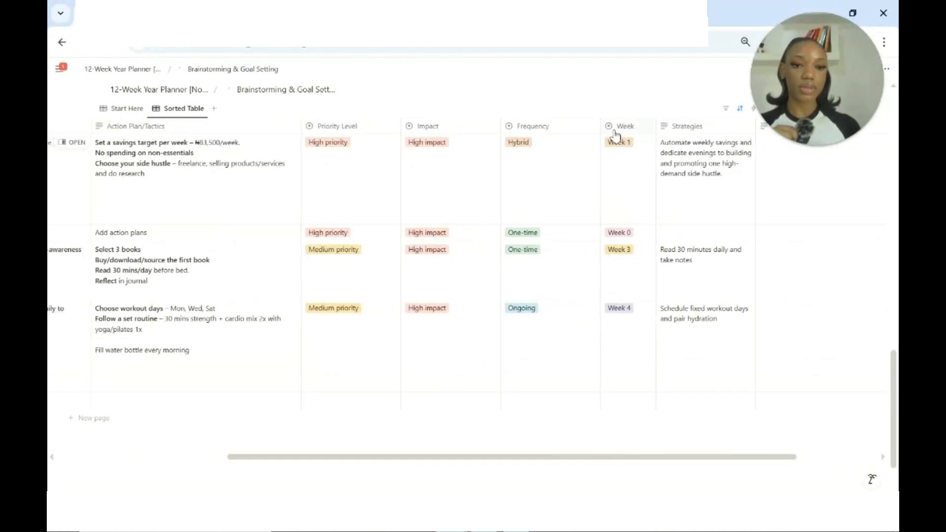
scroll(623, 332, left, 5)
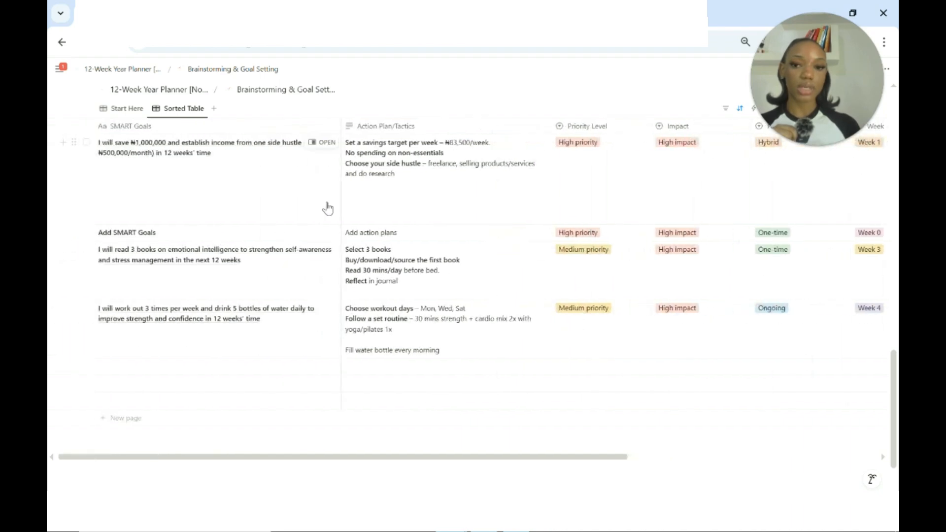
scroll(295, 202, up, 3)
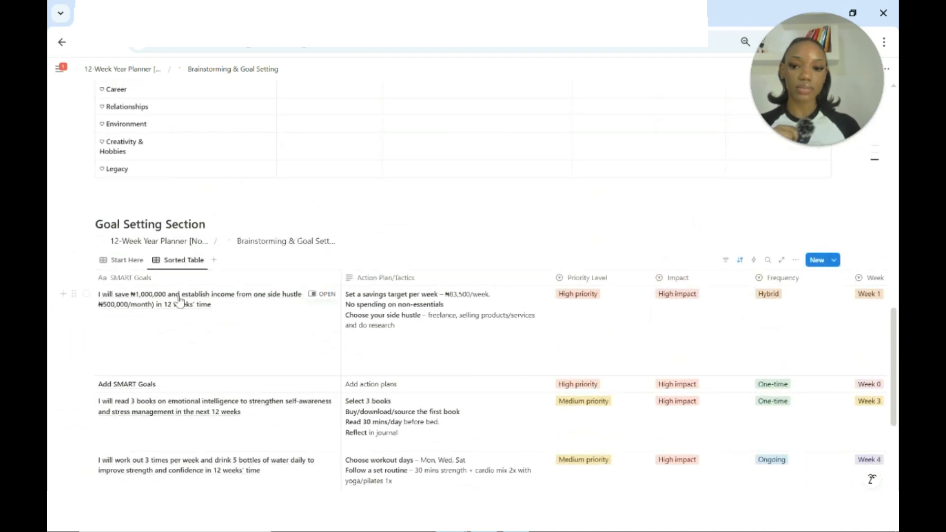
Return to the 12-Week Year Planner page and expand its Morning Routine and Evening Routine sections.
click(158, 241)
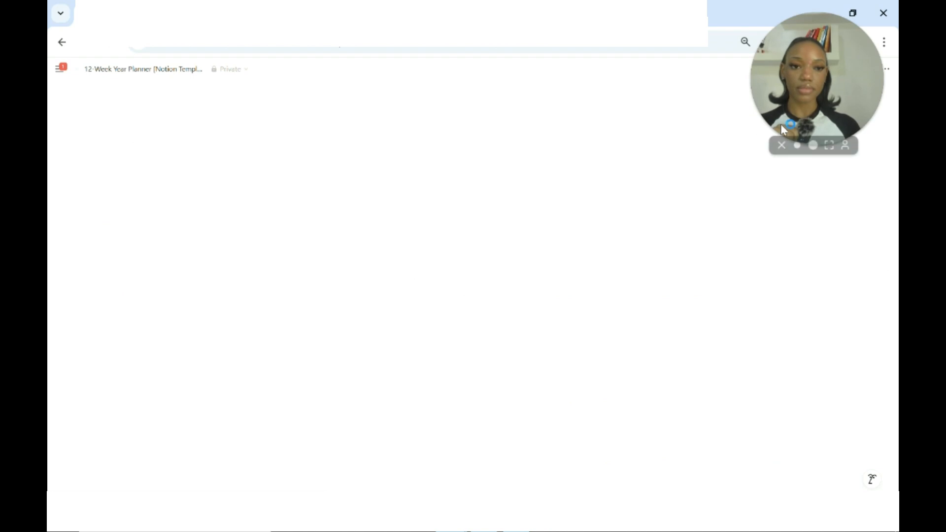
scroll(484, 217, up, 15)
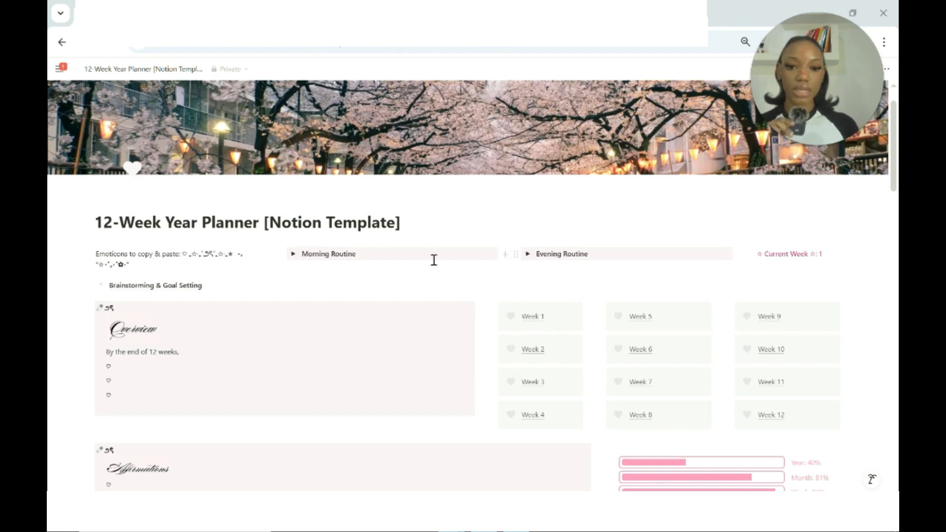
click(294, 255)
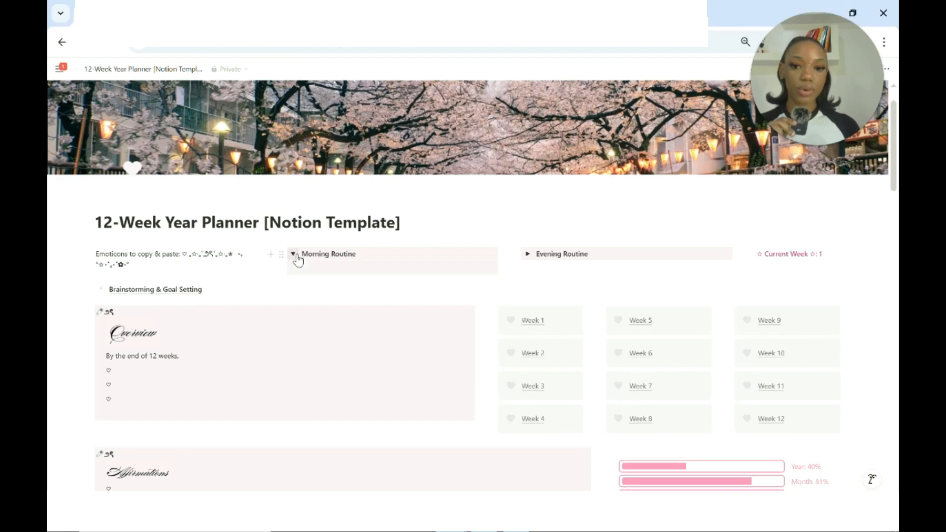
click(527, 254)
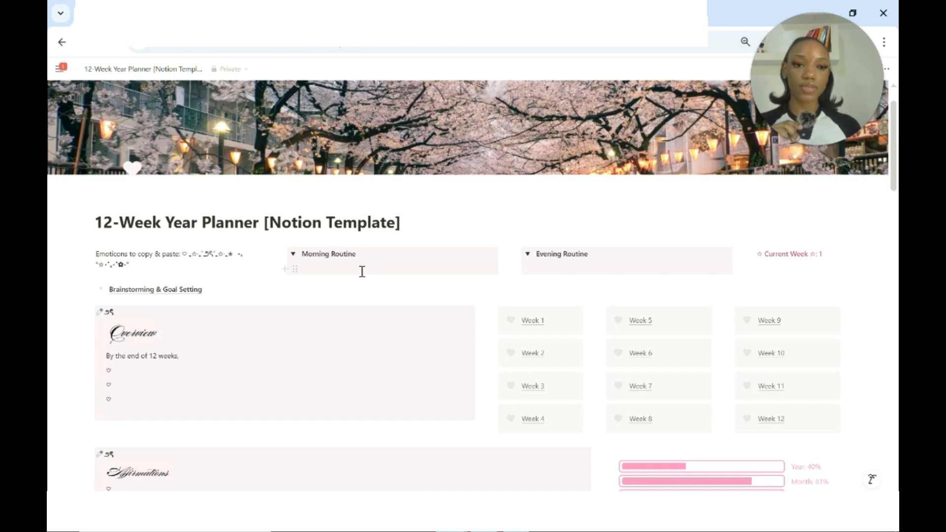
click(828, 257)
key(BackSpace)
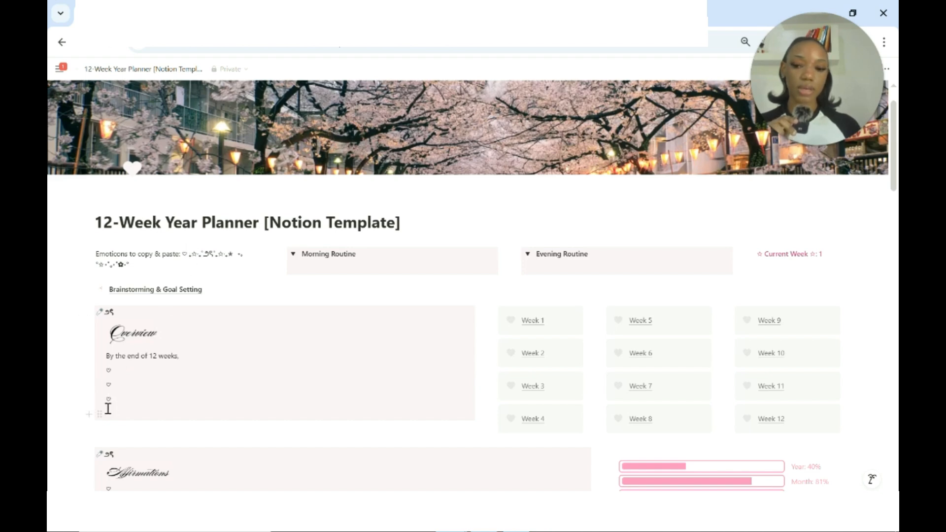
Open the Week 1 Planner page, look through its table columns, and return to the main planner page.
scroll(126, 403, down, 3)
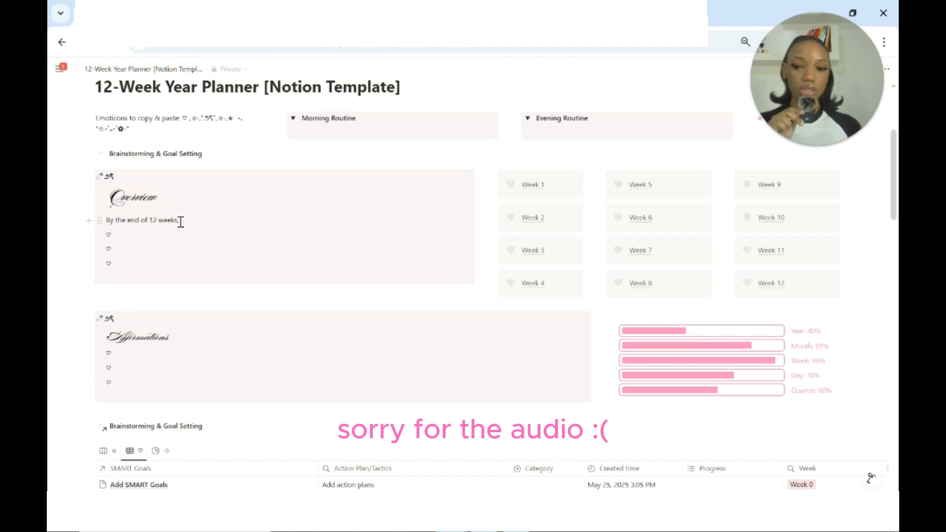
scroll(164, 315, down, 2)
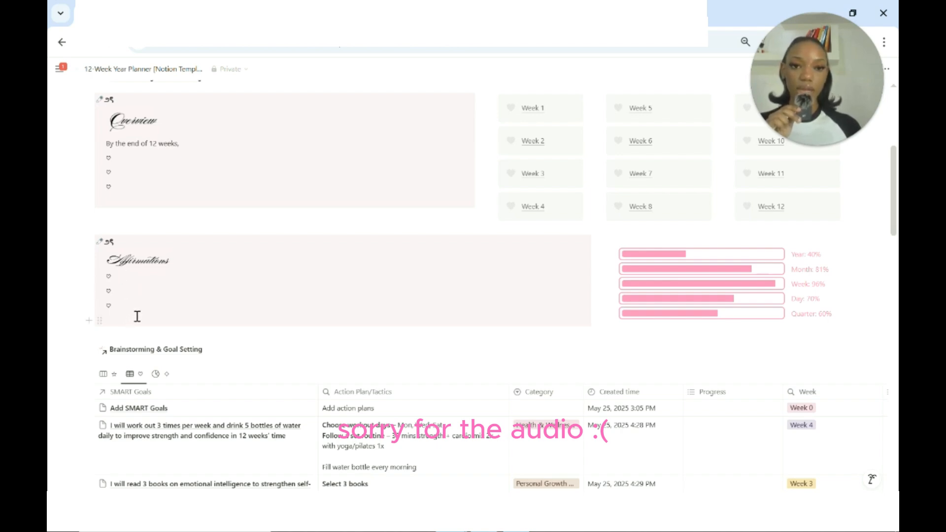
scroll(343, 235, up, 3)
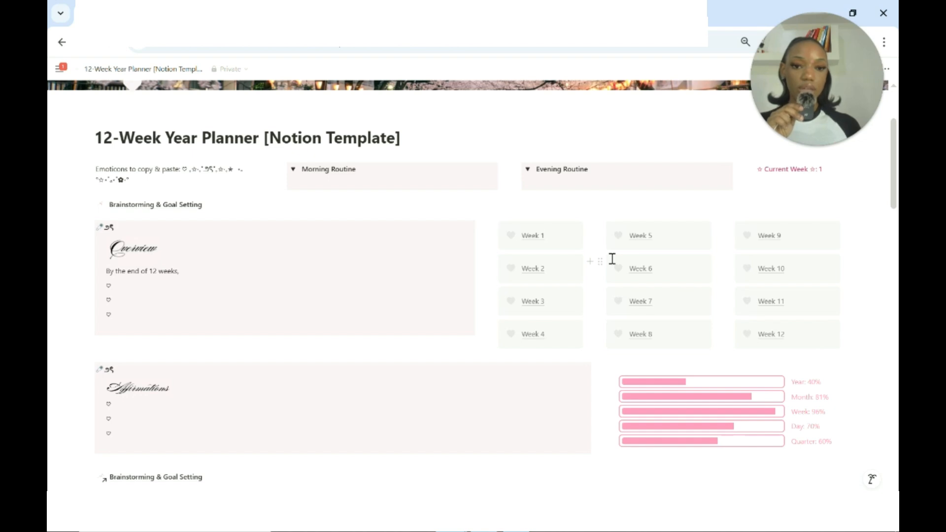
click(531, 239)
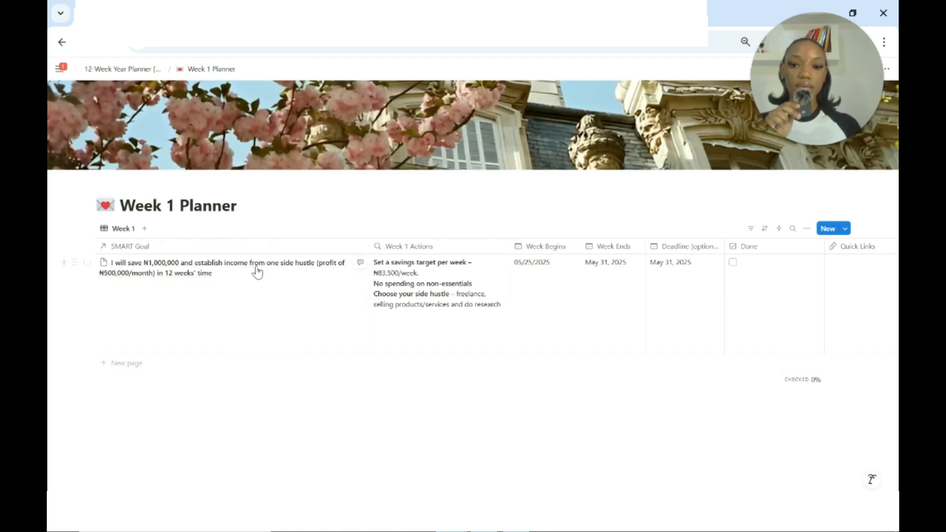
scroll(557, 278, right, 5)
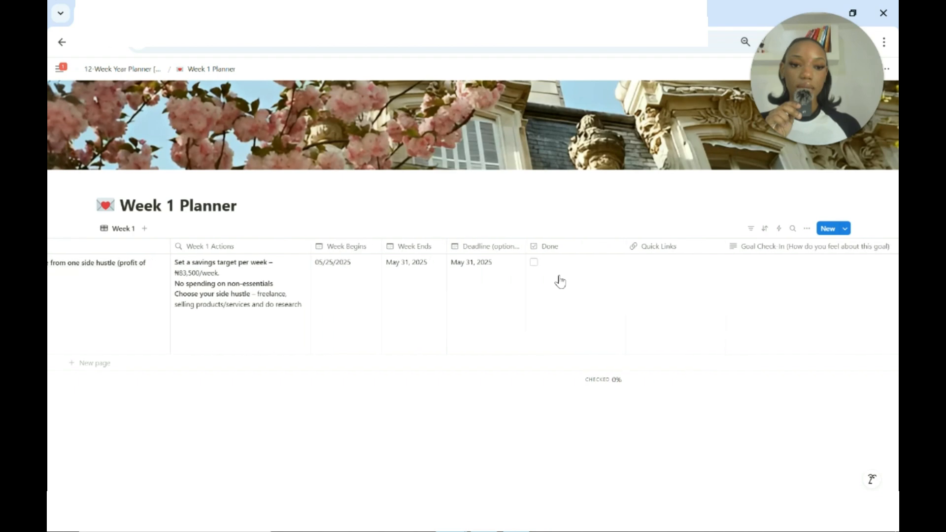
scroll(559, 281, right, 3)
scroll(493, 277, left, 8)
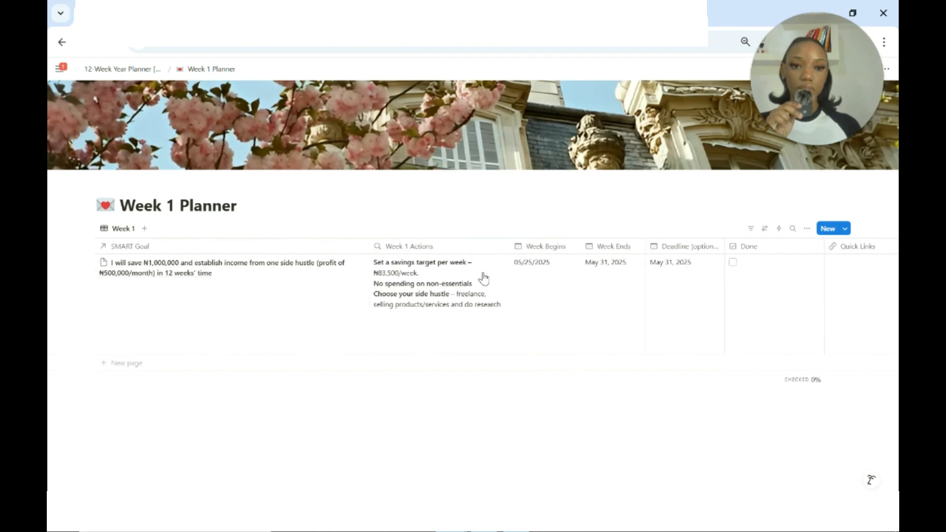
click(127, 70)
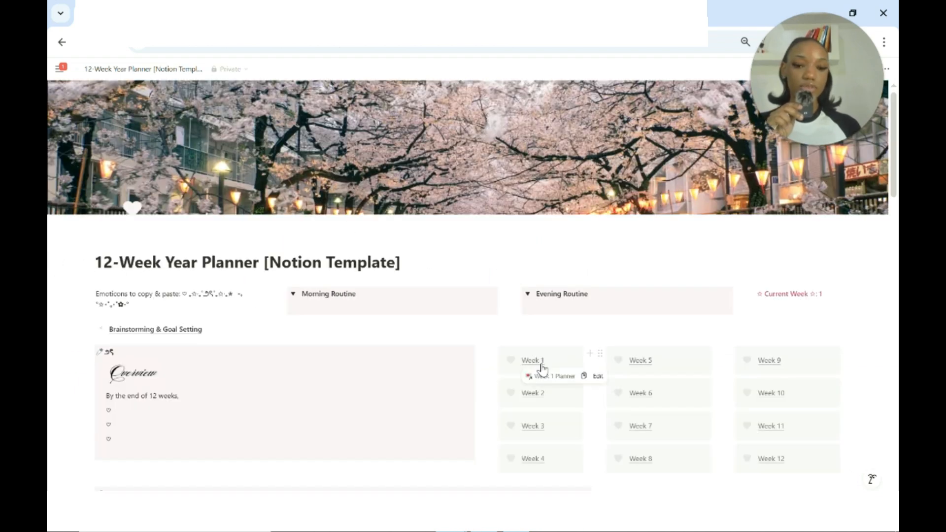
Look over the planner page's progress bars, weekly sections, Progress Scores table, Reflections prompts and SMART goals table.
scroll(542, 367, down, 15)
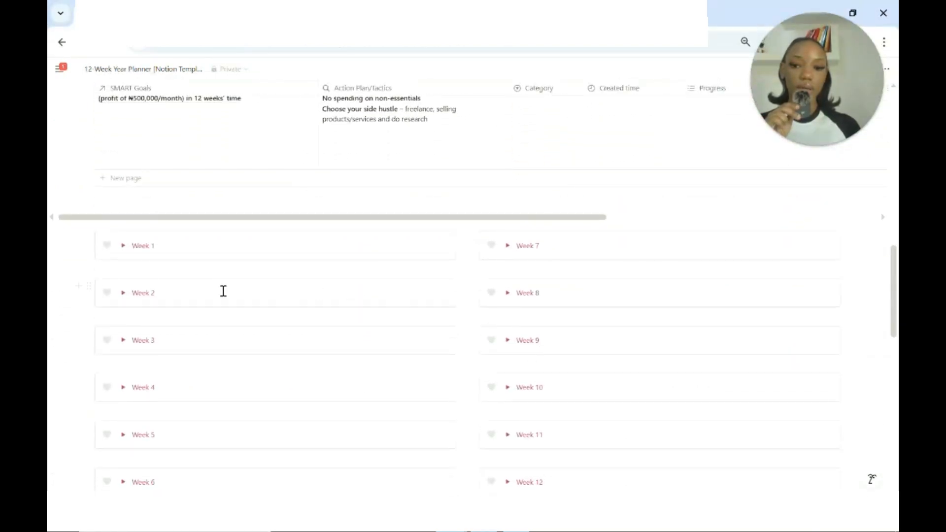
scroll(167, 325, down, 2)
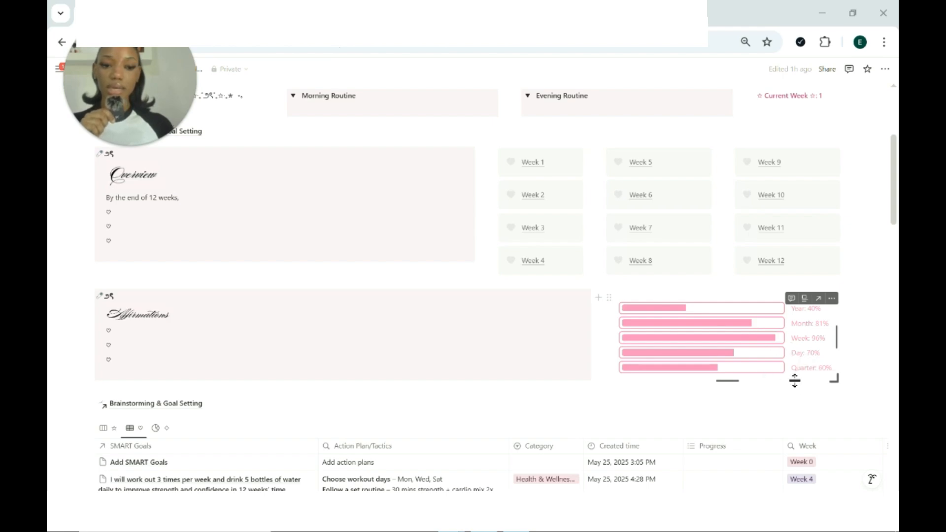
scroll(795, 380, down, 12)
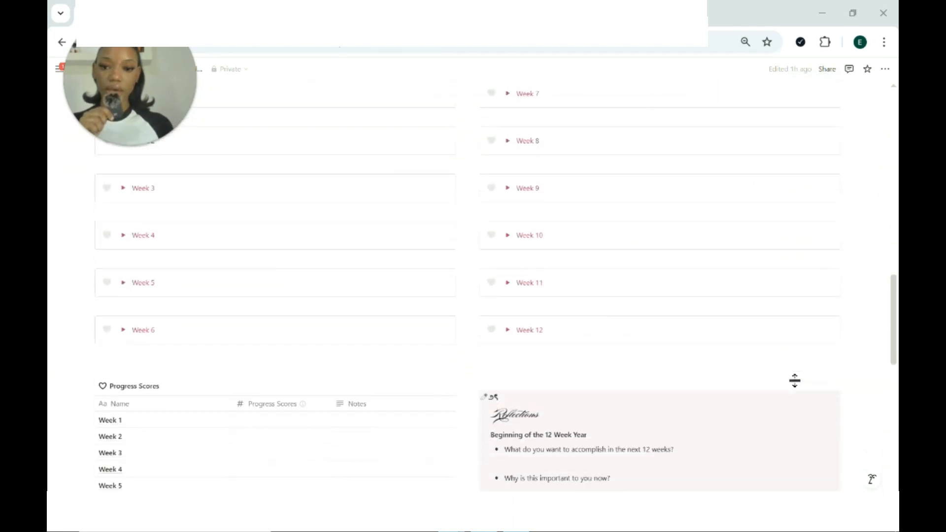
scroll(795, 380, down, 2)
scroll(795, 380, up, 5)
scroll(795, 380, down, 3)
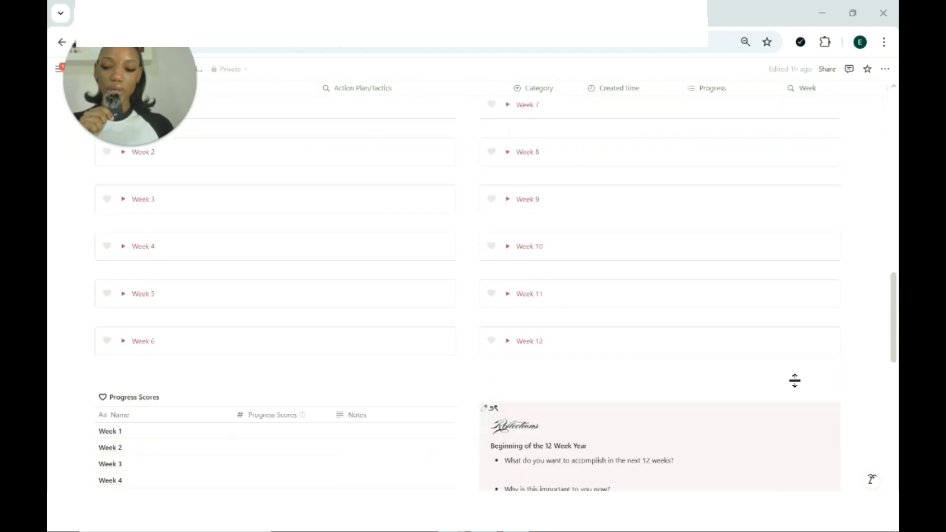
scroll(795, 380, down, 3)
scroll(380, 344, down, 1)
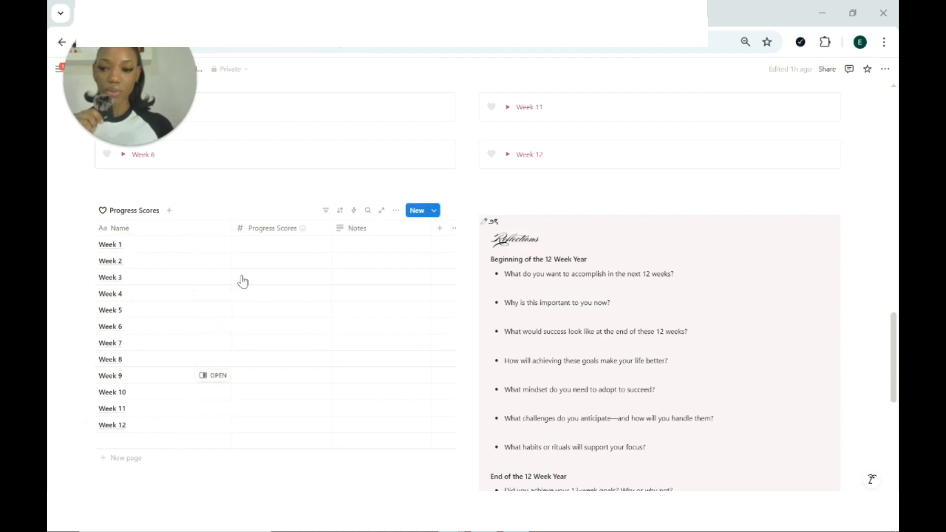
scroll(243, 275, up, 5)
scroll(246, 272, down, 2)
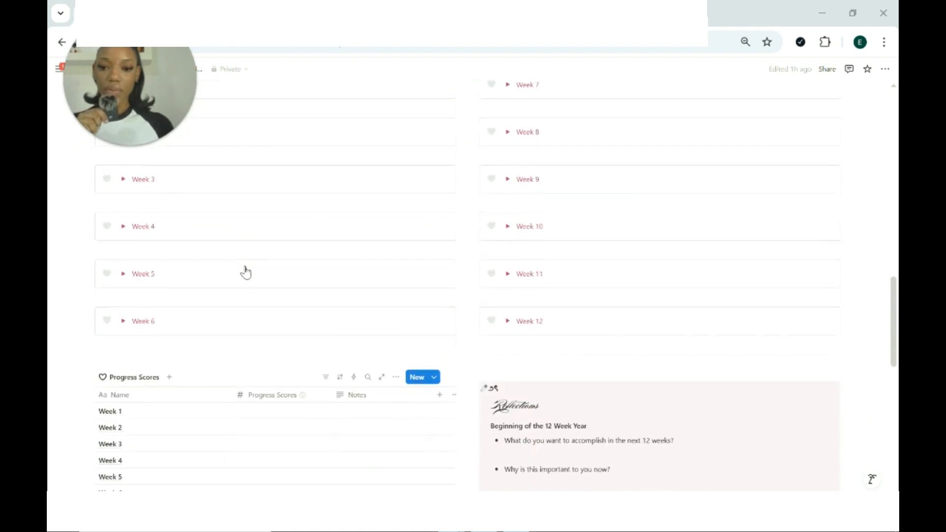
scroll(246, 272, up, 3)
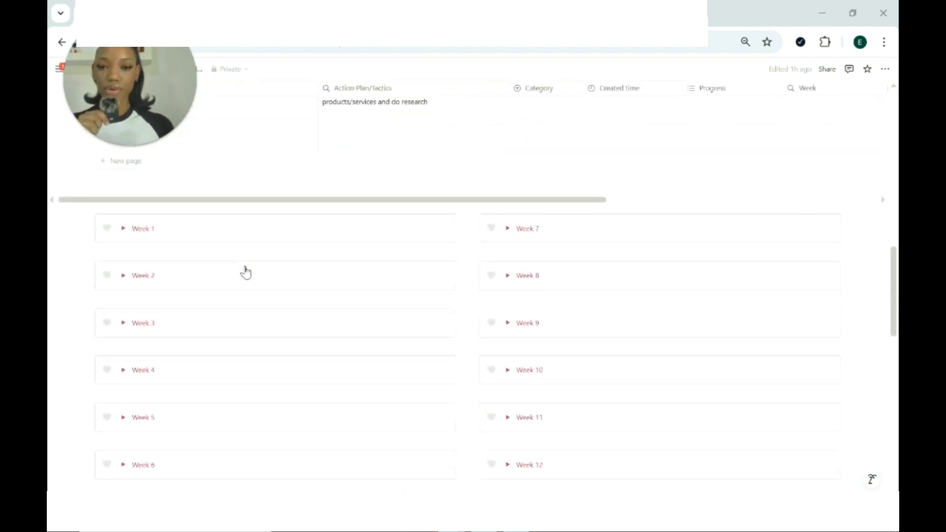
scroll(245, 272, up, 5)
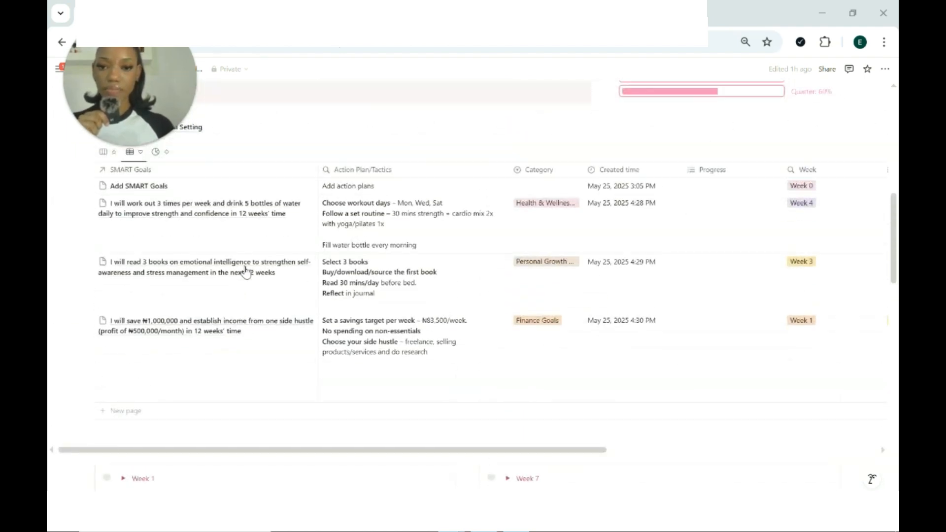
Expand the Week 1 section and mark its savings goal as done.
scroll(245, 272, down, 4)
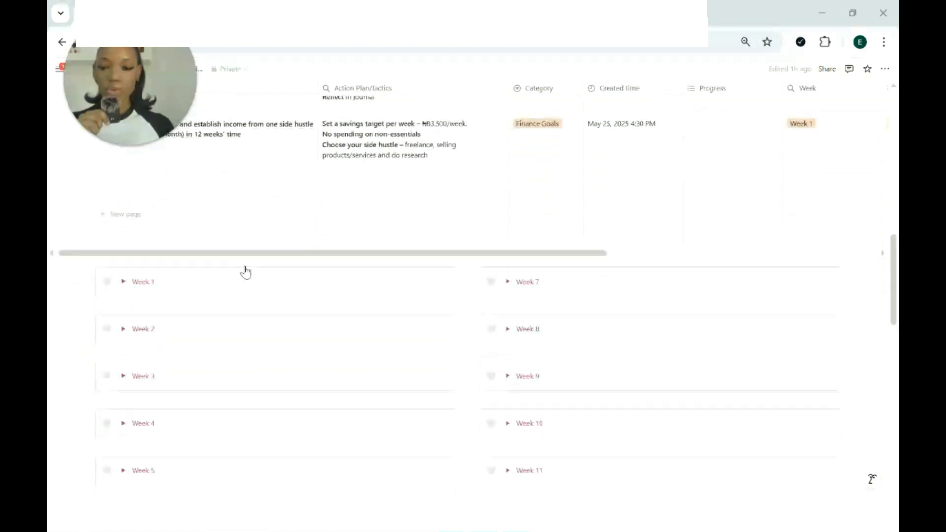
click(124, 282)
scroll(332, 360, right, 5)
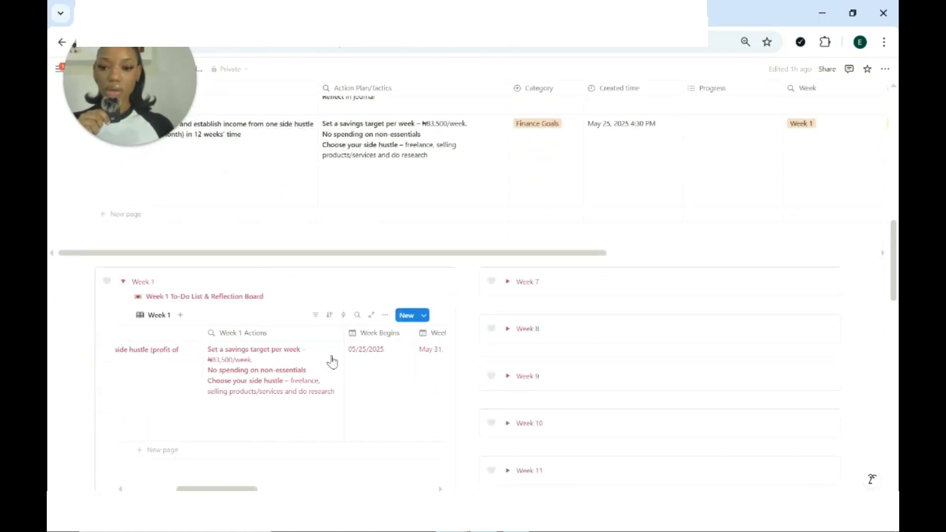
scroll(332, 363, right, 3)
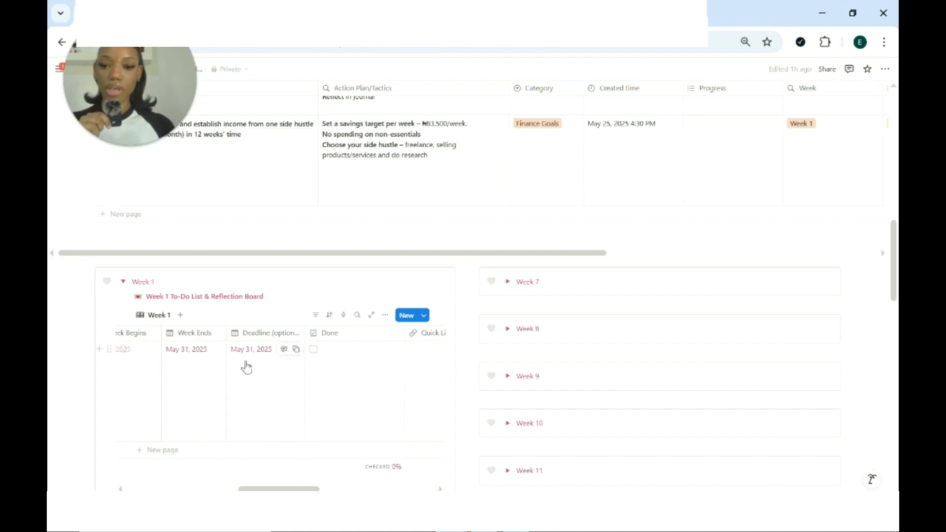
click(315, 349)
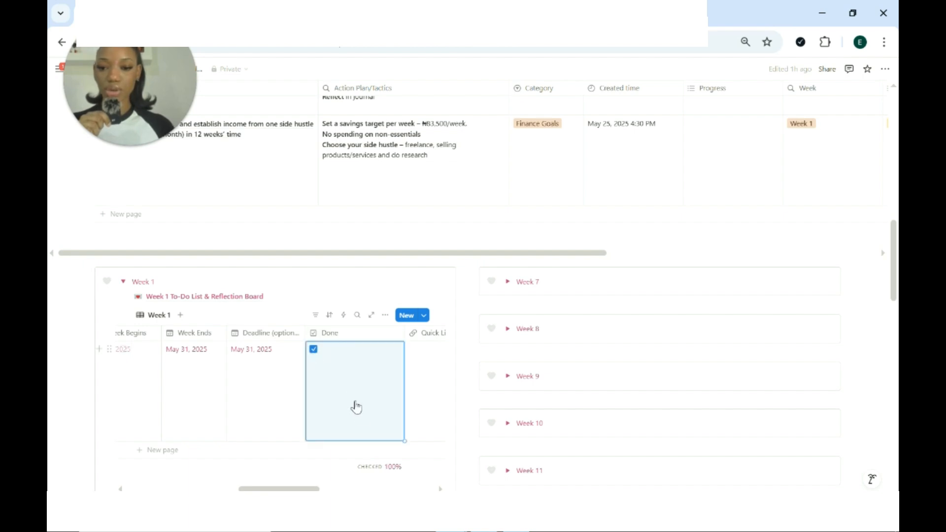
Check the Week 1 completion percentage, open the Week 1 cell in the Progress Scores table, and look over the weekly rows.
scroll(363, 407, down, 2)
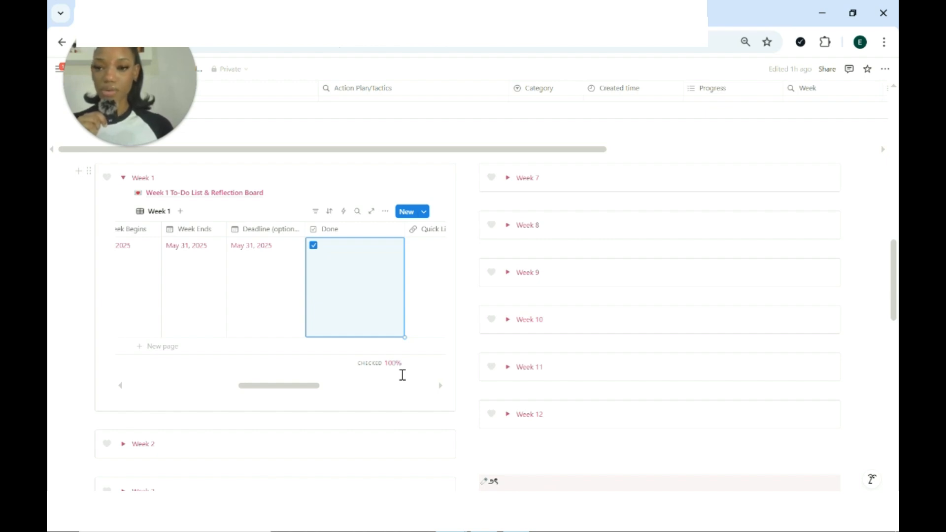
scroll(402, 375, down, 9)
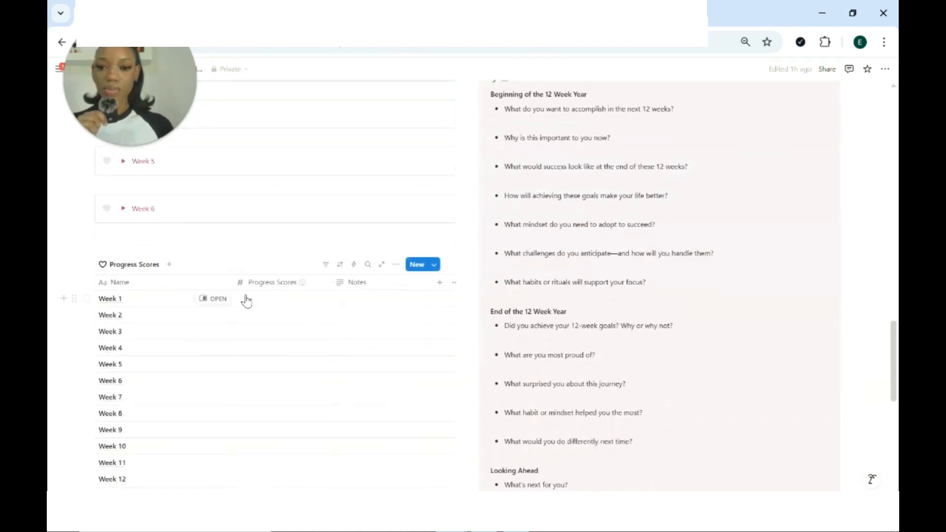
click(246, 299)
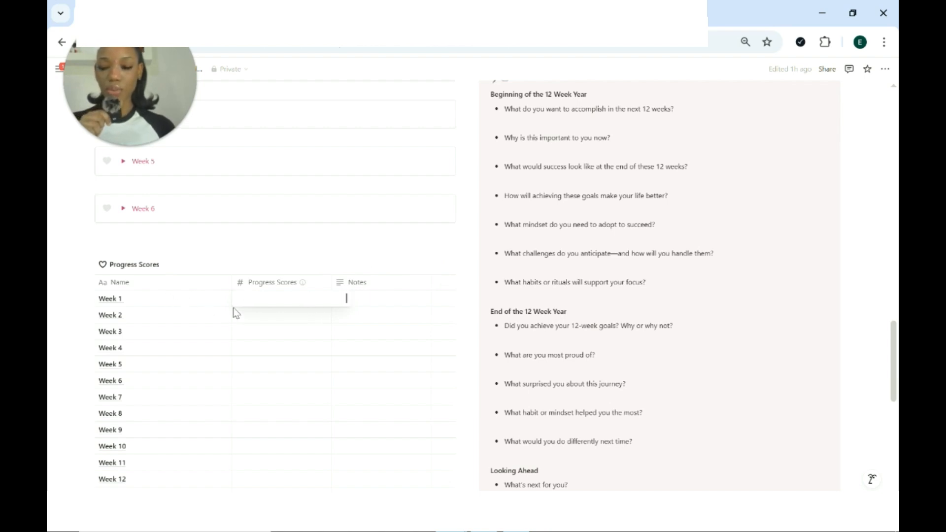
key(Escape)
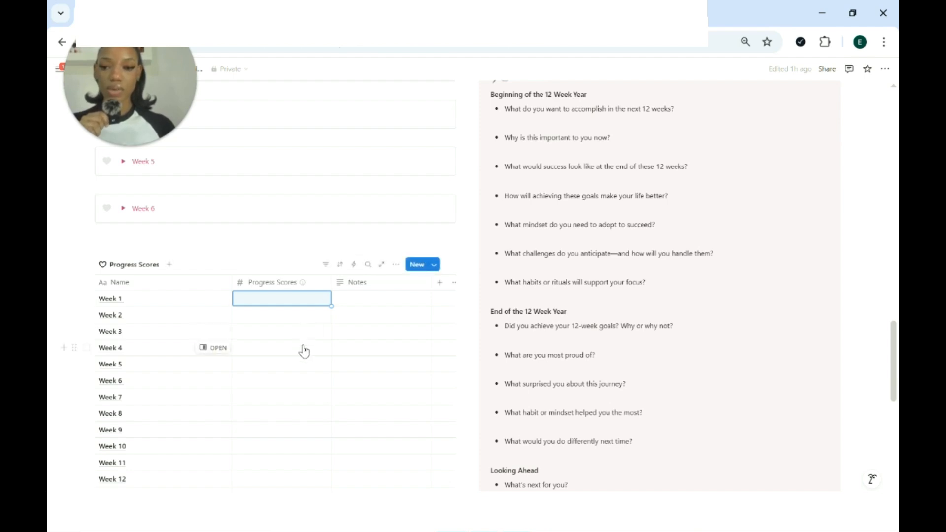
scroll(302, 351, down, 3)
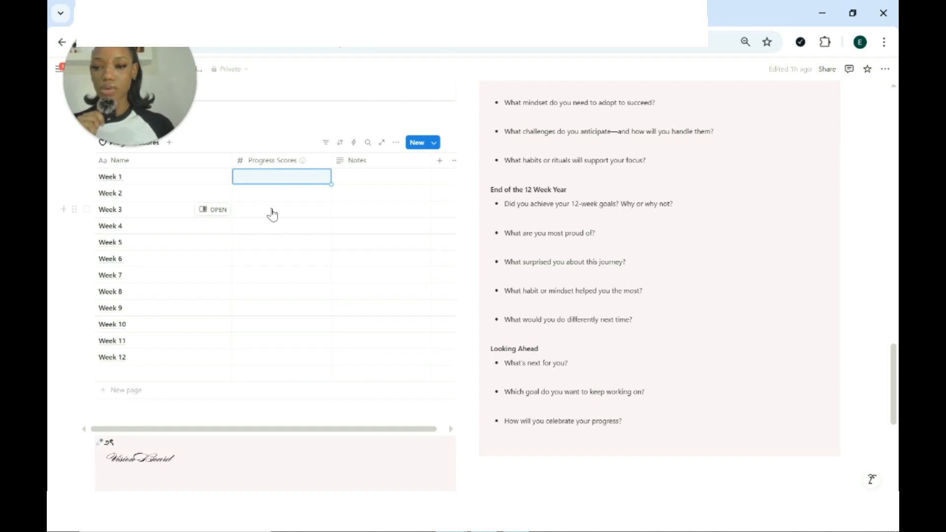
Read through the Reflections prompts from Beginning of the 12 Week Year to Looking Ahead, and view the Vision Board section.
scroll(272, 214, up, 6)
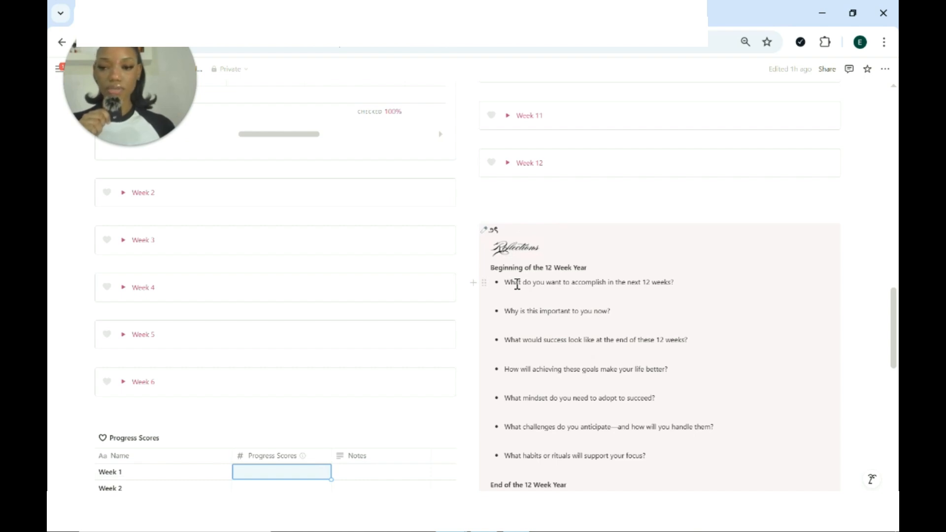
scroll(517, 285, down, 2)
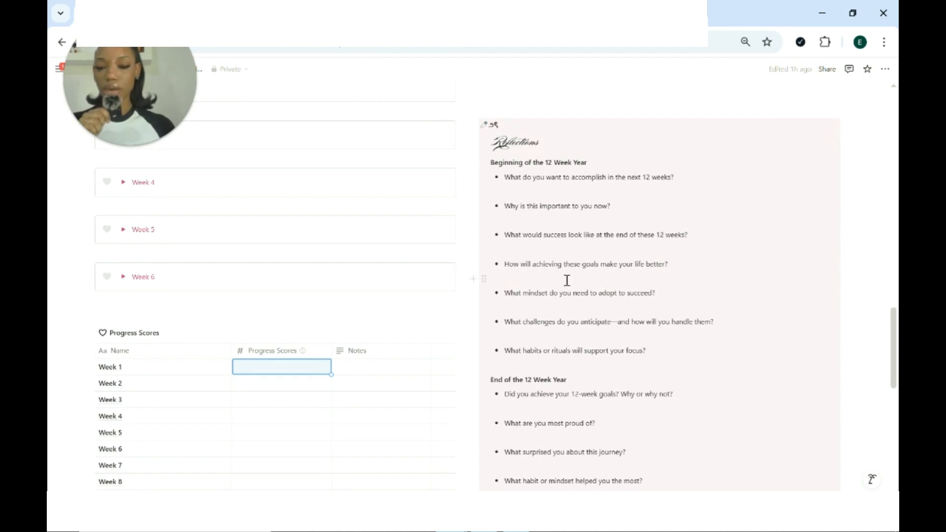
scroll(566, 278, down, 1)
scroll(577, 311, down, 6)
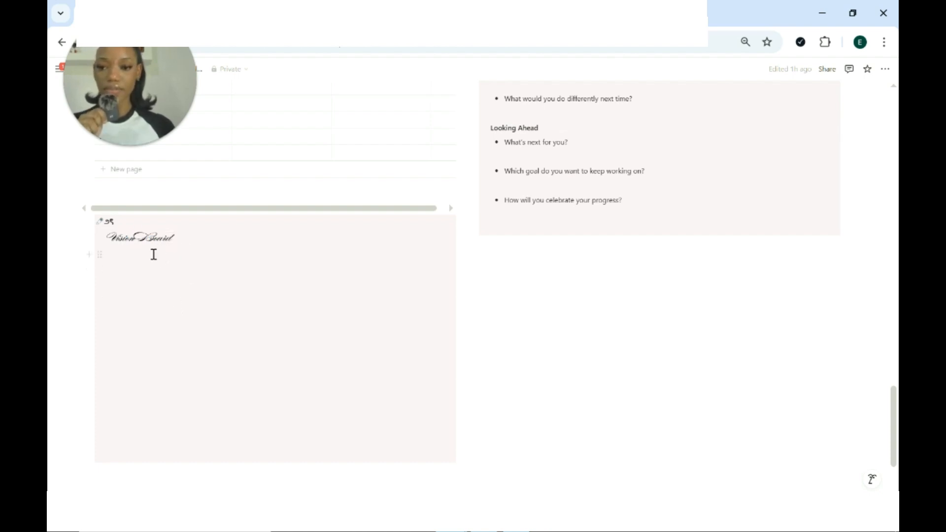
scroll(279, 224, up, 4)
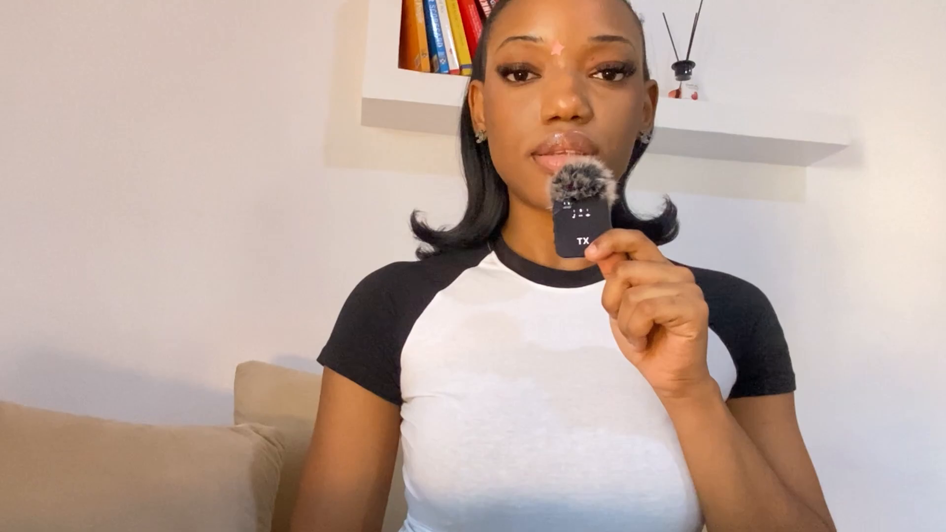